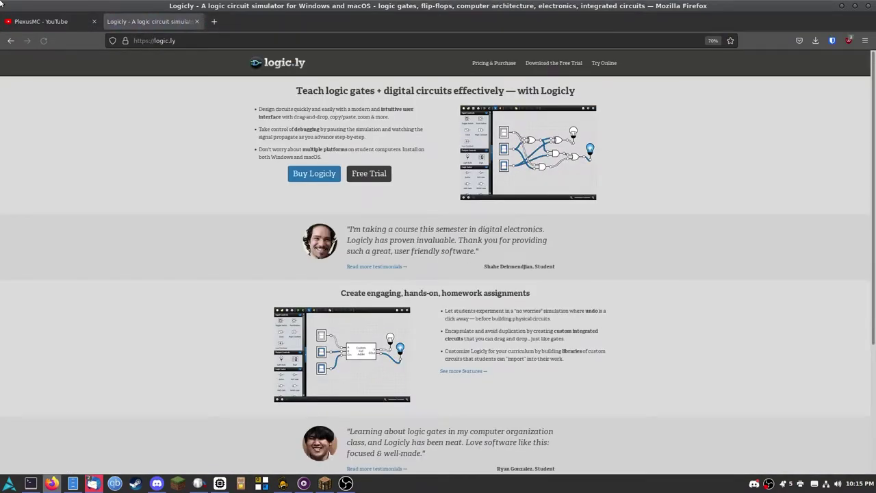
Step: Open the Logicly online demo and switch the full adder's A, B and Carry IN inputs on
{"action": "left_click", "coordinate": [601, 66]}
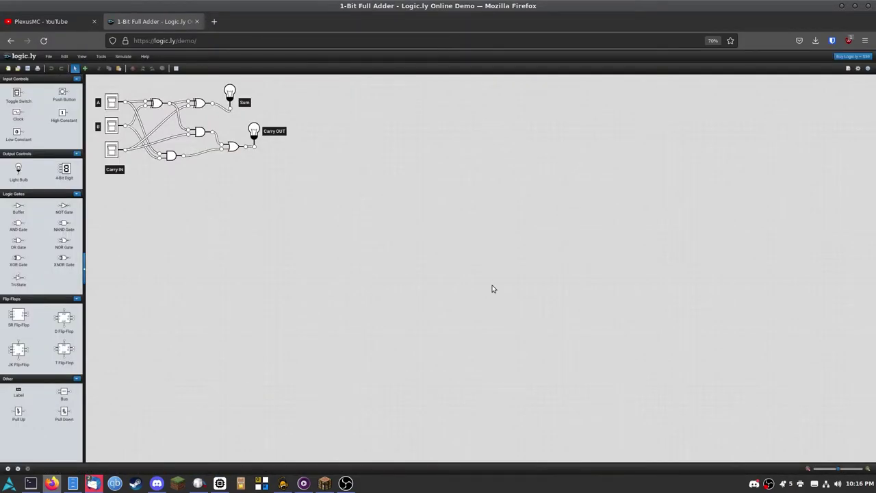
{"action": "left_click", "coordinate": [112, 103]}
{"action": "left_click", "coordinate": [112, 126]}
{"action": "left_click", "coordinate": [112, 149]}
Step: Turn B, A and Carry IN back off so all adder inputs read 0
{"action": "left_click", "coordinate": [113, 126]}
{"action": "left_click", "coordinate": [113, 103]}
{"action": "left_click", "coordinate": [113, 151]}
Step: Switch to BOOLR and create a new board named 'Board'
{"action": "left_click", "coordinate": [219, 484]}
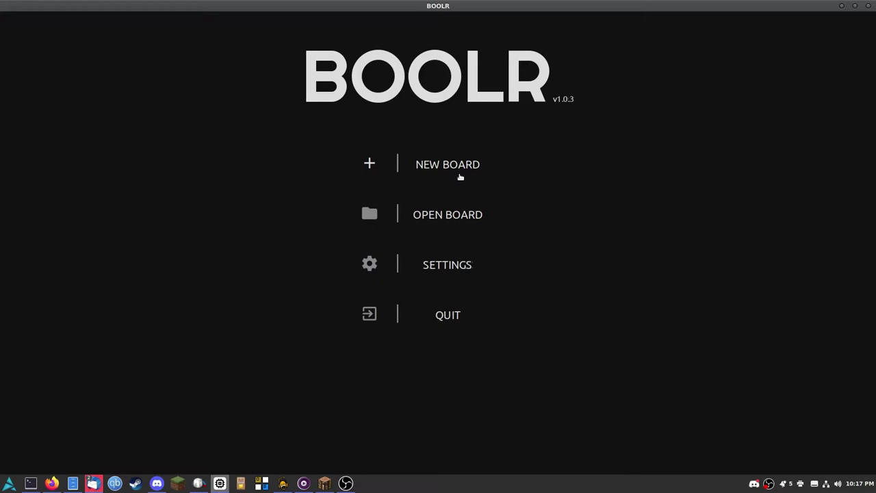
{"action": "left_click", "coordinate": [460, 177]}
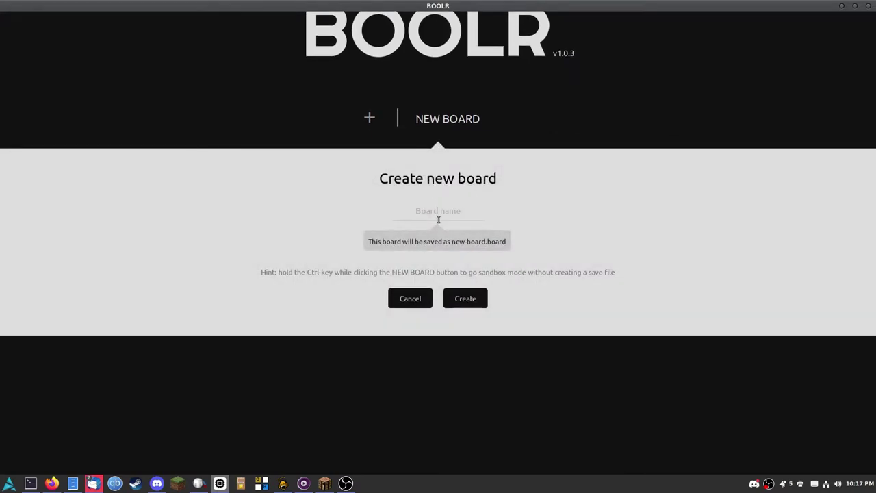
{"action": "type", "text": "Board"}
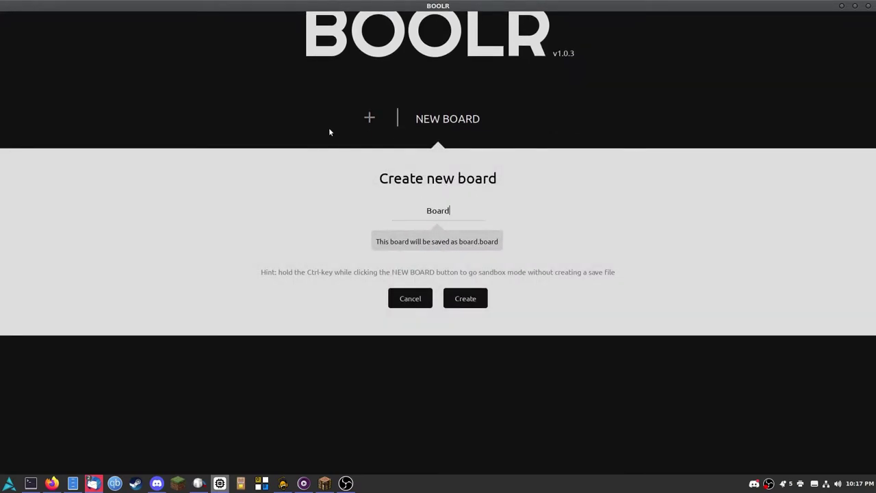
{"action": "key", "text": "Return"}
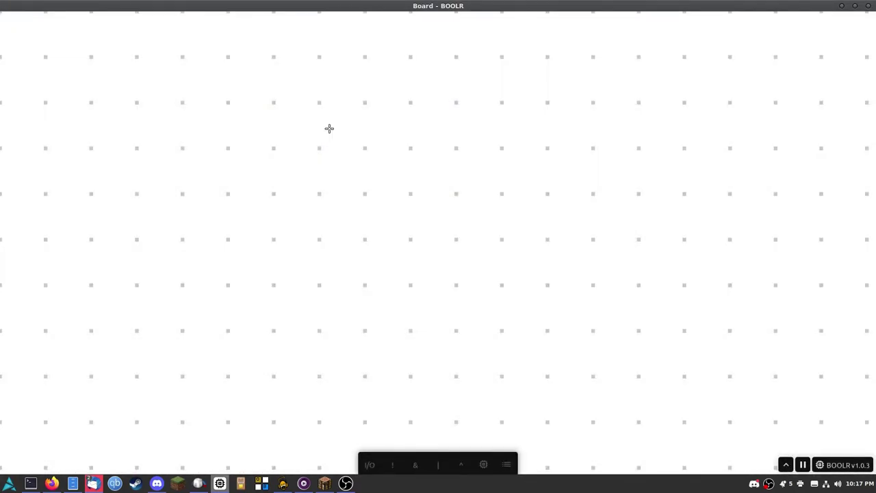
Step: Place two trial Clock gates from the I/O list, cancel their delay prompts, then undo them
{"action": "scroll", "coordinate": [313, 116], "scroll_direction": "down", "scroll_amount": 2}
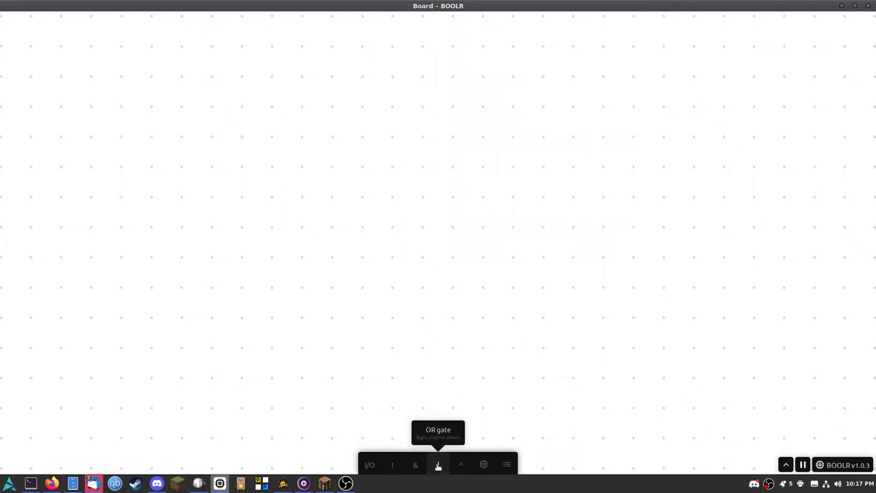
{"action": "left_click", "coordinate": [370, 465]}
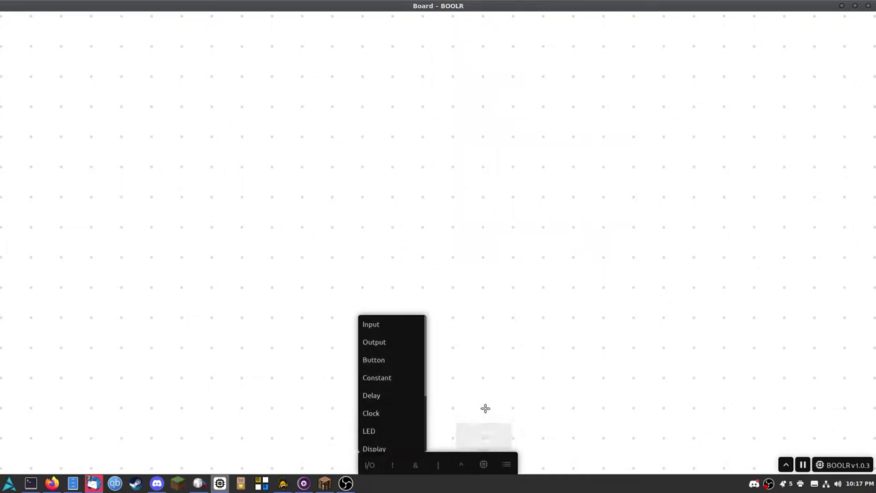
{"action": "scroll", "coordinate": [385, 367], "scroll_direction": "down", "scroll_amount": 2}
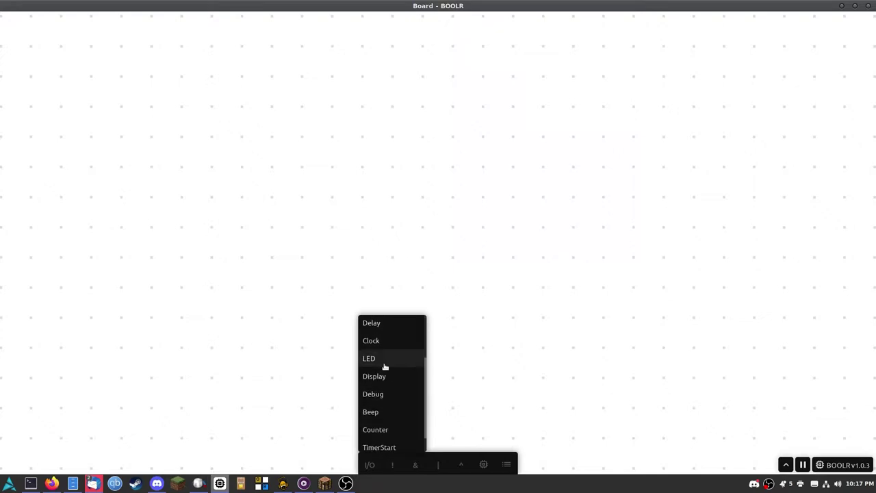
{"action": "scroll", "coordinate": [384, 367], "scroll_direction": "down", "scroll_amount": 1}
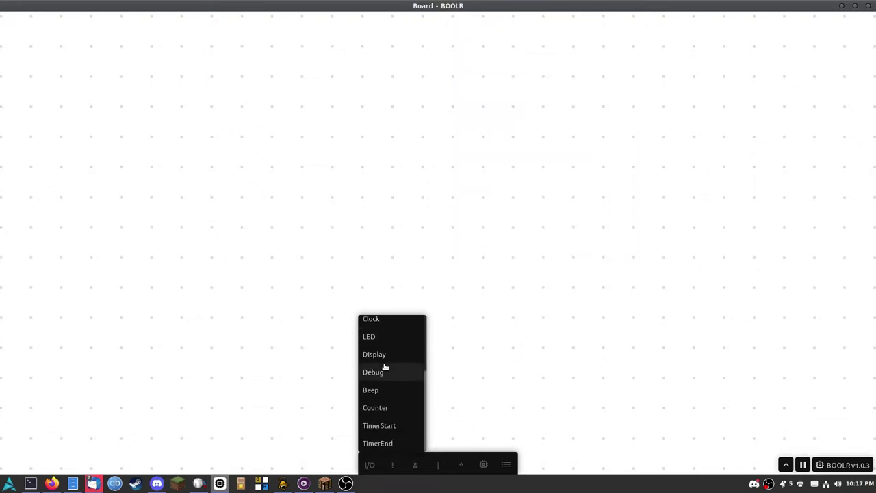
{"action": "left_click", "coordinate": [371, 319]}
{"action": "left_click", "coordinate": [393, 203]}
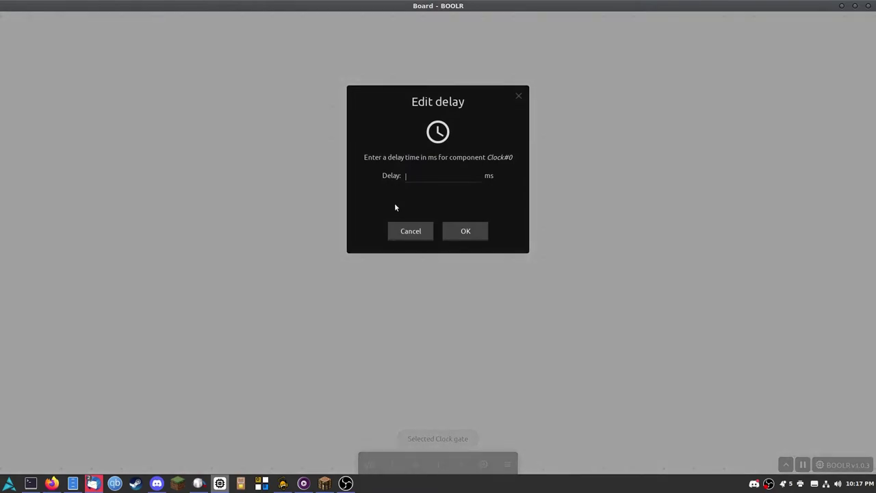
{"action": "left_click", "coordinate": [416, 234]}
{"action": "left_click", "coordinate": [482, 266]}
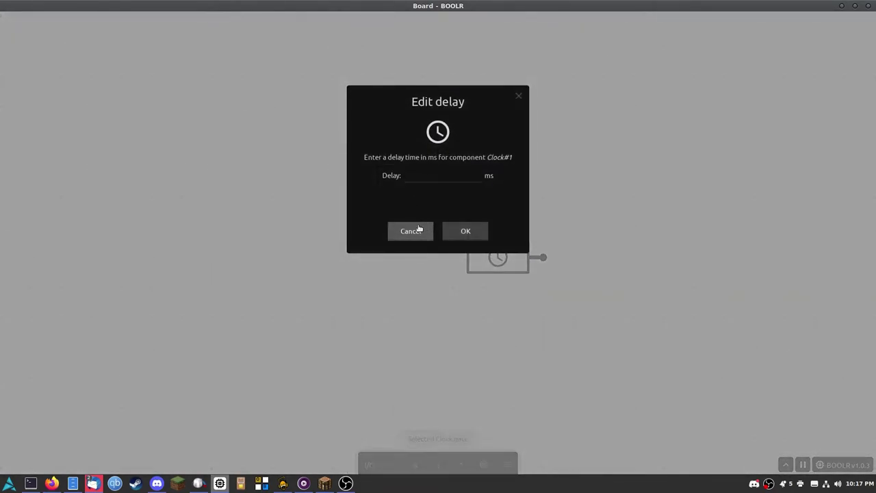
{"action": "left_click", "coordinate": [411, 230]}
{"action": "key", "text": "ctrl+z"}
Step: Place a seven-segment Display from the I/O list onto the board
{"action": "left_click", "coordinate": [369, 465]}
{"action": "scroll", "coordinate": [414, 416], "scroll_direction": "up", "scroll_amount": 2}
{"action": "left_click", "coordinate": [397, 402]}
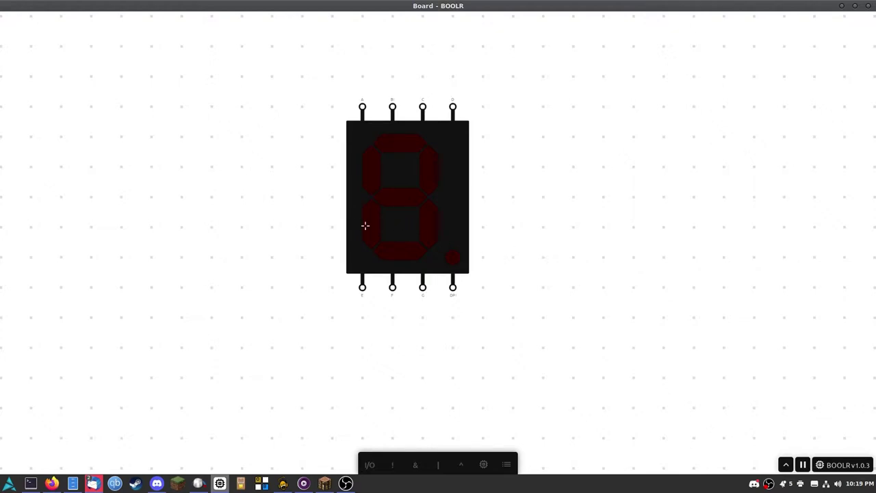
{"action": "mouse_move", "coordinate": [400, 232]}
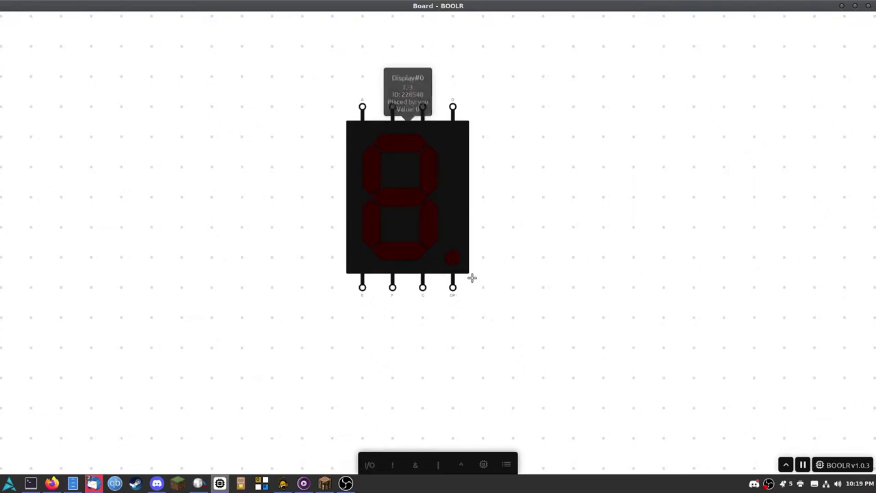
Step: Remove the display and add three NOT gates, wiring two into the OR gate and its output into the third
{"action": "key", "text": "ctrl+z"}
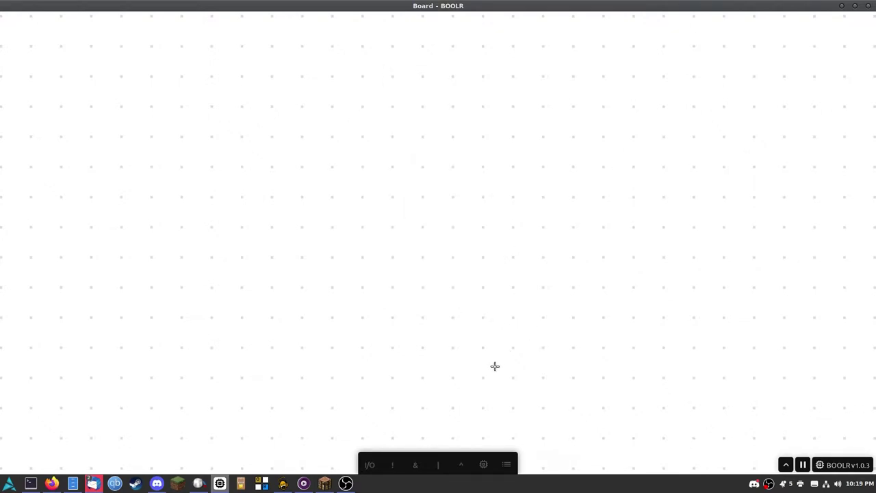
{"action": "left_click", "coordinate": [413, 465]}
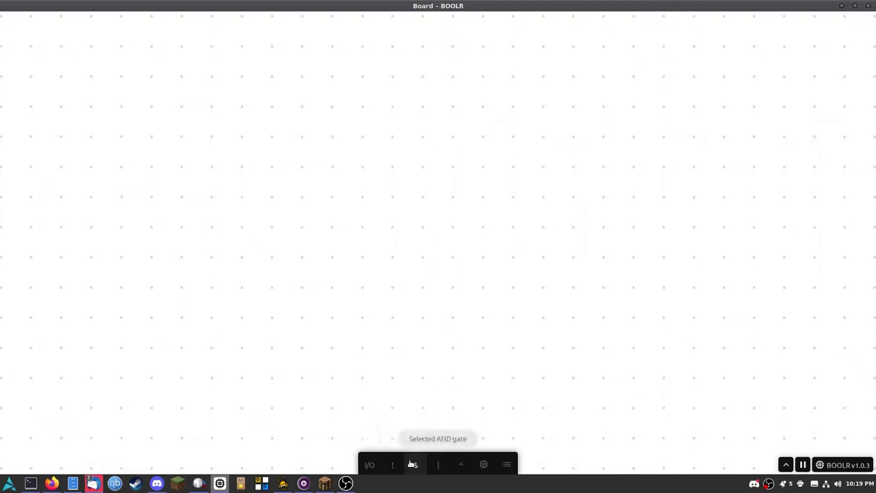
{"action": "left_click", "coordinate": [370, 464]}
{"action": "left_click", "coordinate": [392, 464]}
{"action": "left_click", "coordinate": [424, 108]}
{"action": "left_click", "coordinate": [424, 197]}
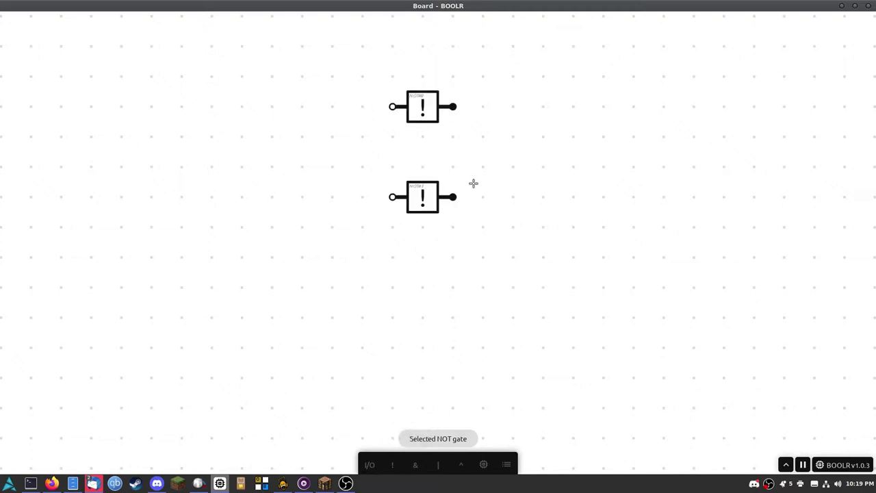
{"action": "left_click", "coordinate": [574, 166]}
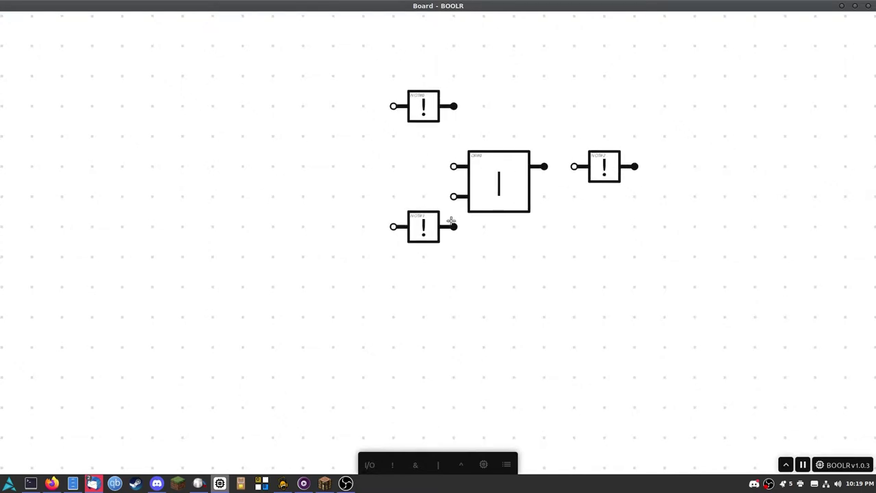
{"action": "left_click_drag", "start_coordinate": [423, 230], "coordinate": [401, 237]}
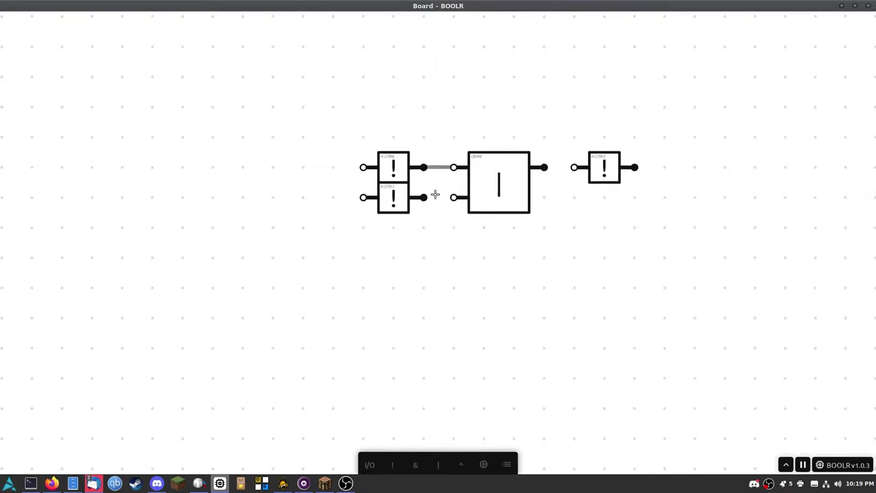
{"action": "left_click_drag", "start_coordinate": [434, 198], "coordinate": [454, 198]}
{"action": "left_click_drag", "start_coordinate": [544, 167], "coordinate": [574, 167]}
Step: Add two Input gates left of the NOT gates and an Output right of the last NOT gate
{"action": "left_click", "coordinate": [370, 465]}
{"action": "left_click", "coordinate": [275, 165]}
{"action": "left_click", "coordinate": [276, 197]}
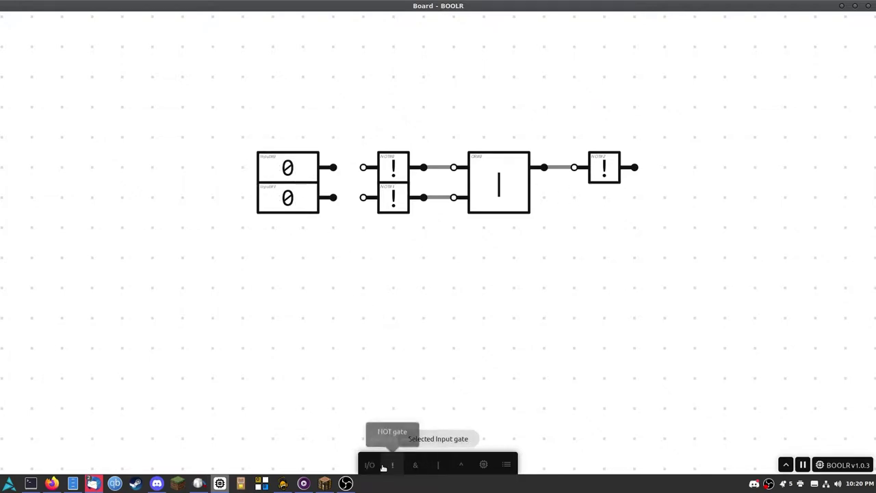
{"action": "mouse_move", "coordinate": [369, 465]}
{"action": "left_click", "coordinate": [390, 346]}
{"action": "left_click", "coordinate": [710, 168]}
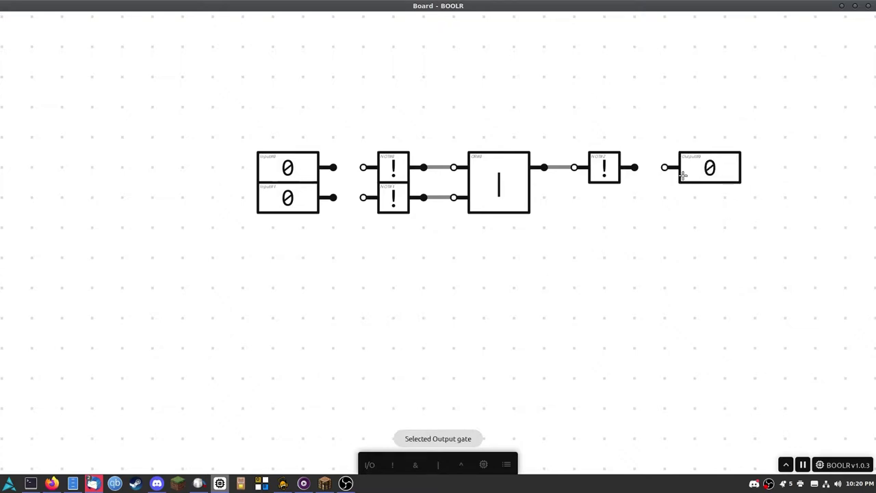
Step: Test the circuit by toggling both inputs back to 0, then place an AND gate and start a wire
{"action": "left_click", "coordinate": [307, 201]}
{"action": "left_click", "coordinate": [308, 202]}
{"action": "left_click", "coordinate": [281, 160]}
{"action": "left_click", "coordinate": [286, 198]}
{"action": "left_click", "coordinate": [287, 175]}
{"action": "left_click", "coordinate": [289, 172]}
{"action": "left_click", "coordinate": [289, 173]}
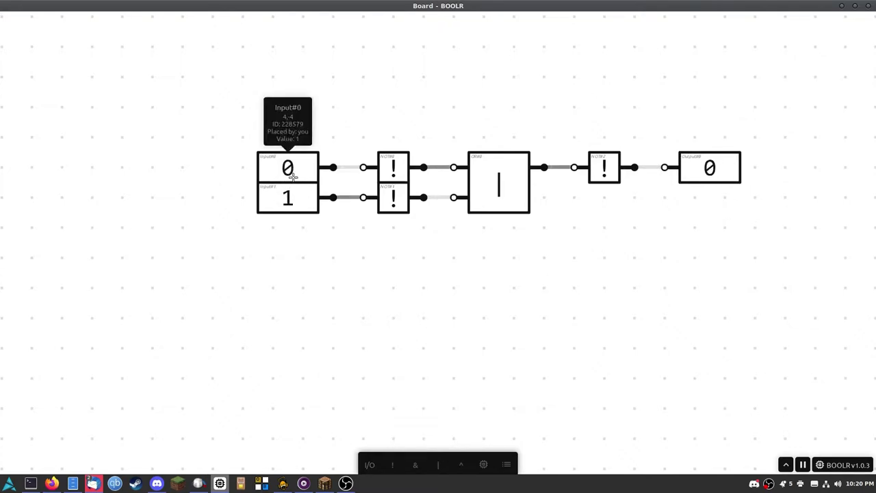
{"action": "left_click", "coordinate": [288, 199]}
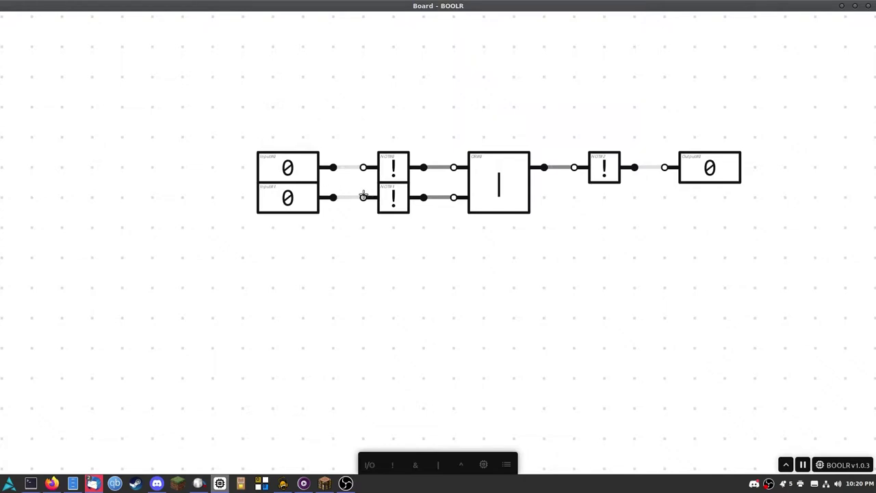
{"action": "left_click", "coordinate": [415, 465]}
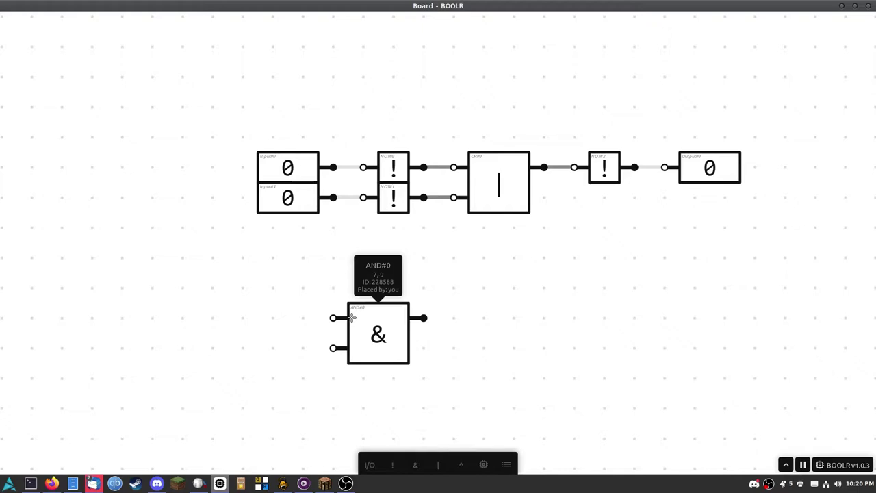
{"action": "left_click_drag", "start_coordinate": [332, 198], "coordinate": [333, 131]}
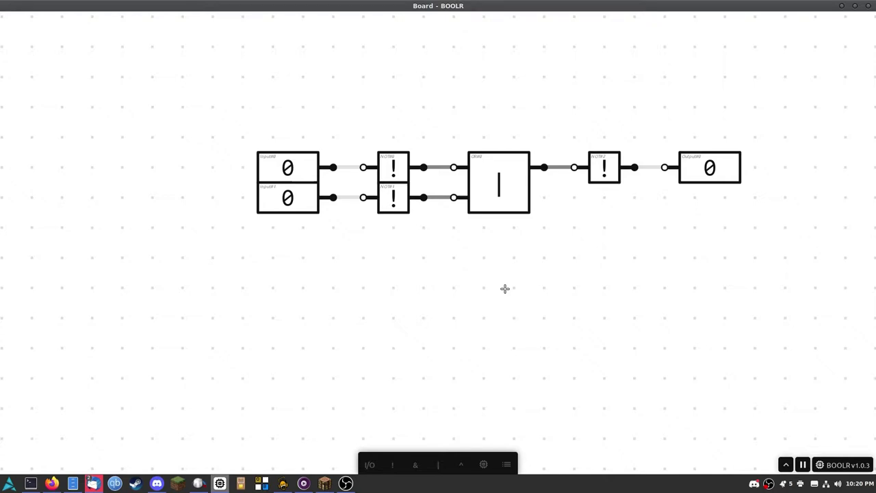
{"action": "key", "text": "alt+Tab"}
{"action": "scroll", "coordinate": [256, 288], "scroll_direction": "down", "scroll_amount": 3}
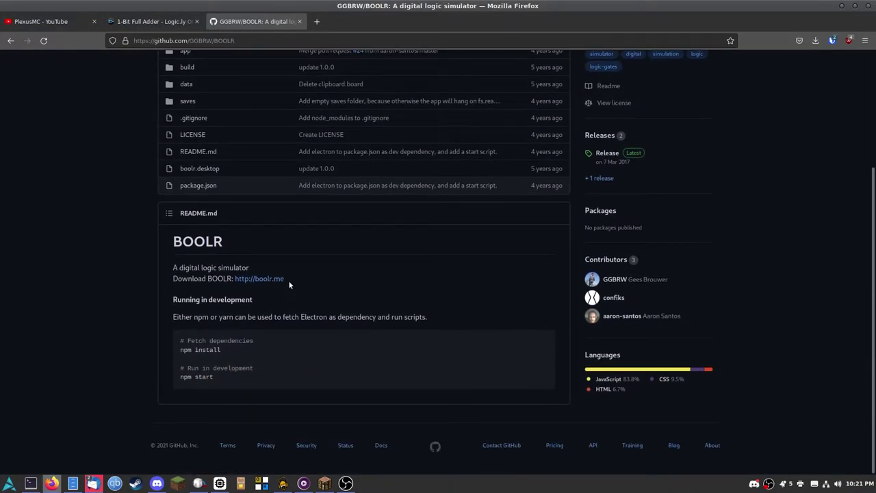
{"action": "left_click_drag", "start_coordinate": [285, 279], "coordinate": [236, 280]}
{"action": "left_click", "coordinate": [310, 281]}
{"action": "scroll", "coordinate": [310, 280], "scroll_direction": "up", "scroll_amount": 1}
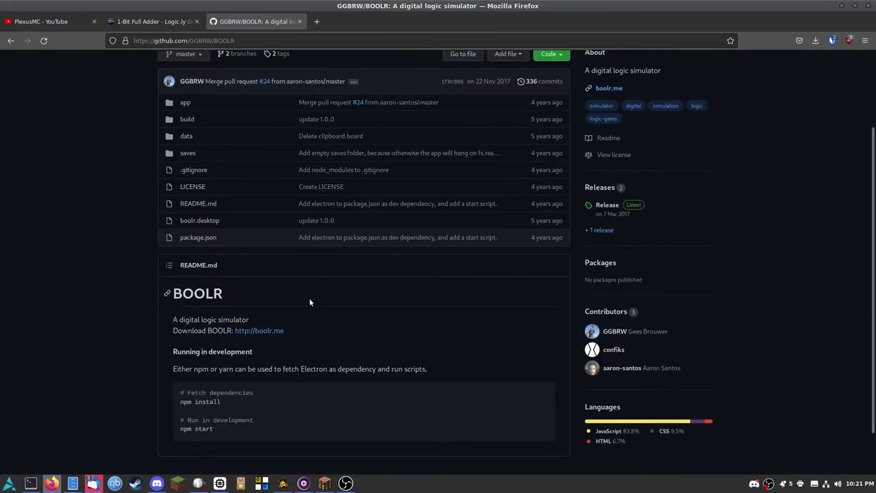
{"action": "double_click", "coordinate": [321, 370]}
{"action": "scroll", "coordinate": [321, 368], "scroll_direction": "up", "scroll_amount": 2}
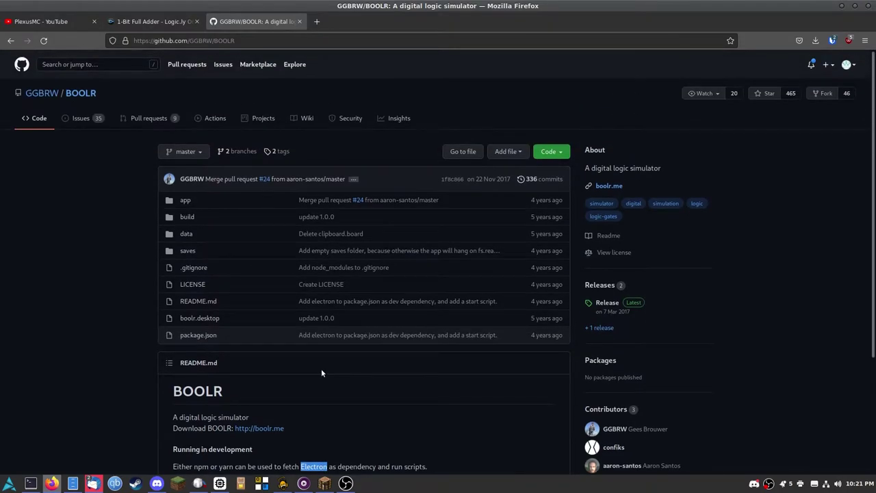
{"action": "left_click", "coordinate": [111, 345]}
{"action": "key", "text": "alt+Tab"}
Step: Delete the AND gate, select the circuit as Custom#0, and add two inputs and an output
{"action": "key", "text": "Delete"}
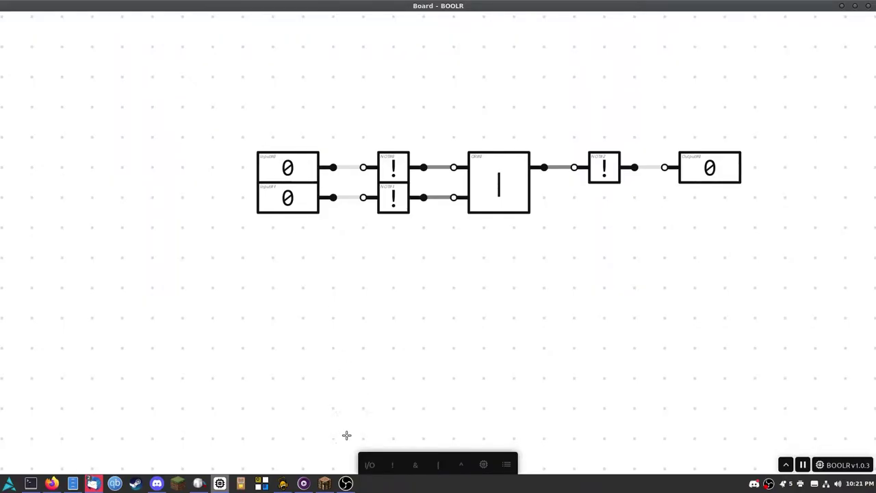
{"action": "left_click_drag", "start_coordinate": [212, 77], "coordinate": [757, 258]}
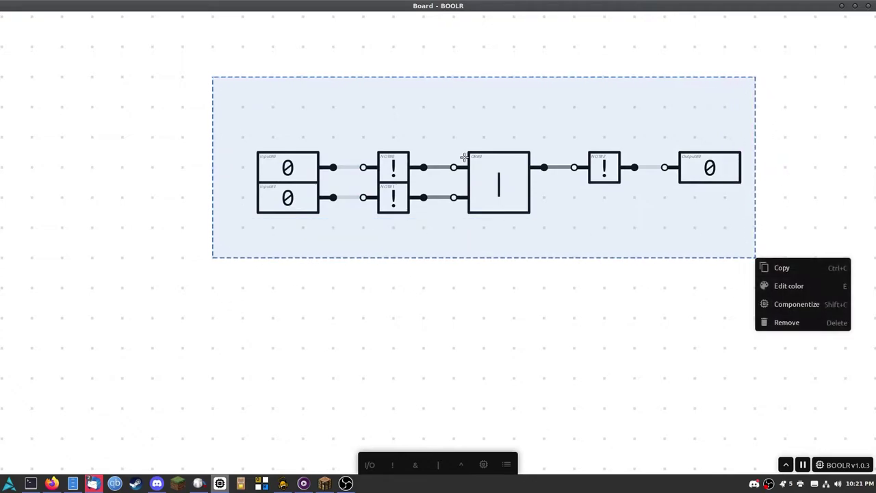
{"action": "left_click", "coordinate": [823, 312]}
{"action": "left_click", "coordinate": [336, 166]}
{"action": "left_click", "coordinate": [326, 196]}
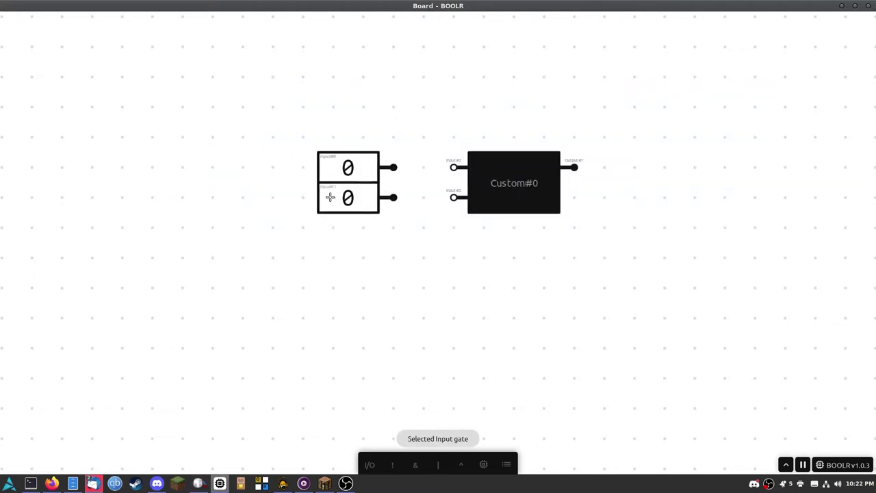
{"action": "left_click", "coordinate": [370, 465]}
{"action": "left_click", "coordinate": [411, 348]}
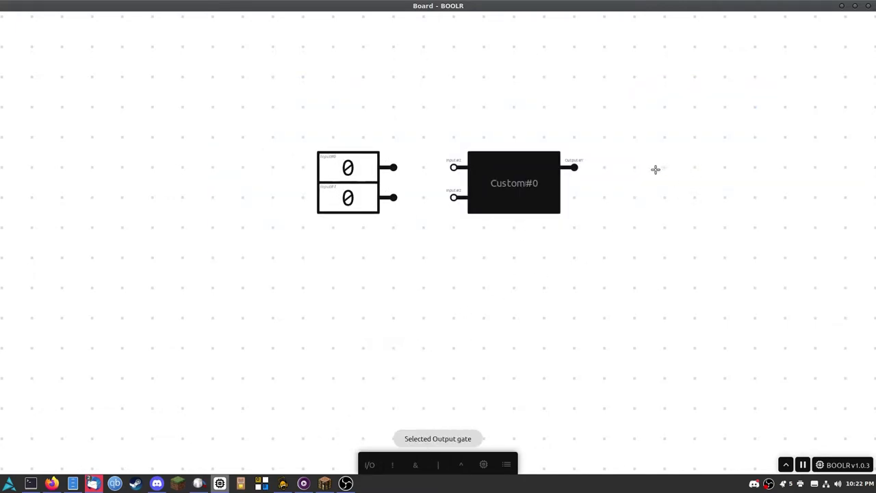
{"action": "left_click", "coordinate": [660, 169]}
Step: Wire both inputs and the output to Custom#0 and switch both inputs to 1
{"action": "left_click_drag", "start_coordinate": [393, 167], "coordinate": [453, 167]}
{"action": "left_click_drag", "start_coordinate": [394, 197], "coordinate": [453, 197]}
{"action": "left_click_drag", "start_coordinate": [574, 167], "coordinate": [635, 167]}
{"action": "left_click", "coordinate": [348, 204]}
{"action": "left_click", "coordinate": [354, 165]}
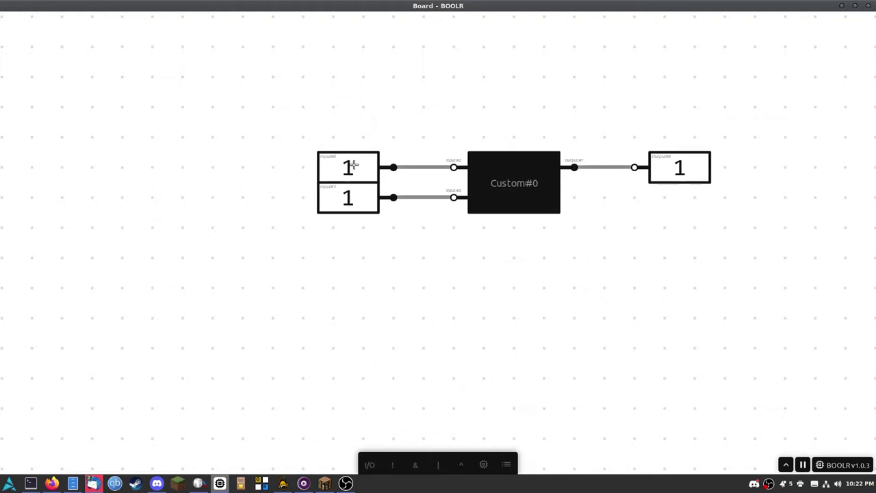
Step: Rename the Custom#0 component to 'And'
{"action": "right_click", "coordinate": [510, 179]}
{"action": "left_click", "coordinate": [520, 209]}
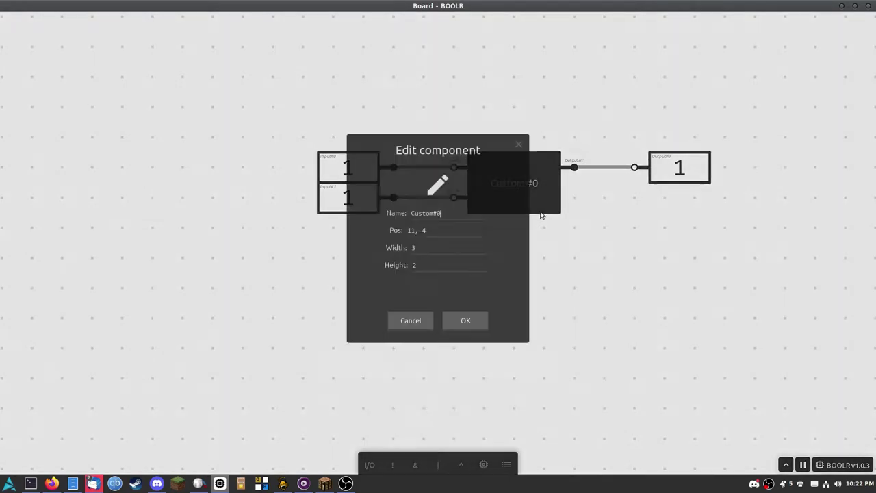
{"action": "double_click", "coordinate": [425, 166]}
{"action": "type", "text": "And"}
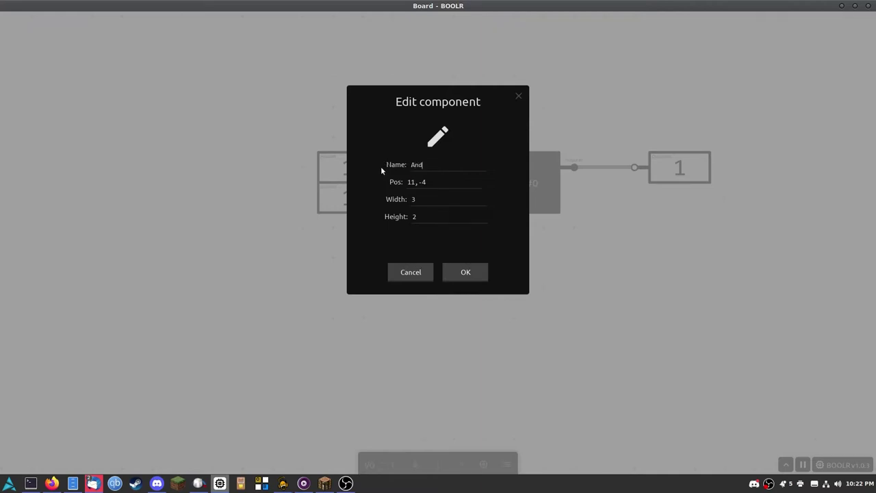
{"action": "left_click", "coordinate": [467, 274]}
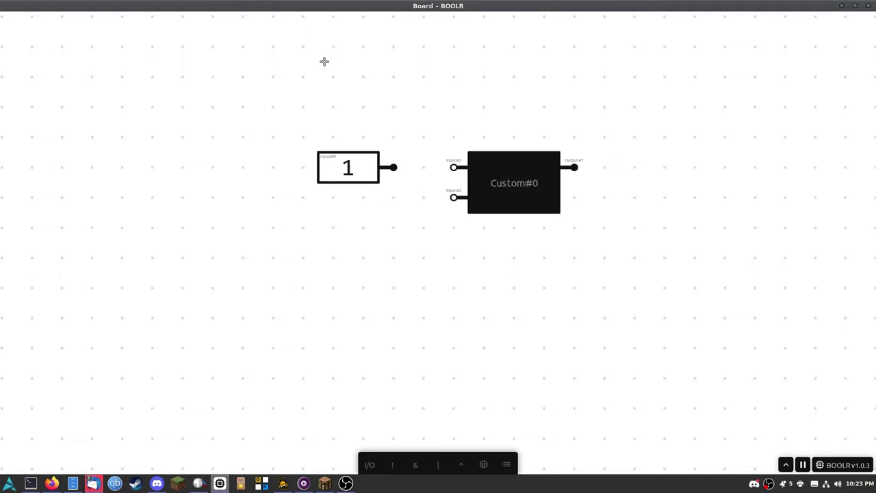
Step: Undo the componentize change to restore the expanded gate circuit
{"action": "key", "text": "ctrl+z"}
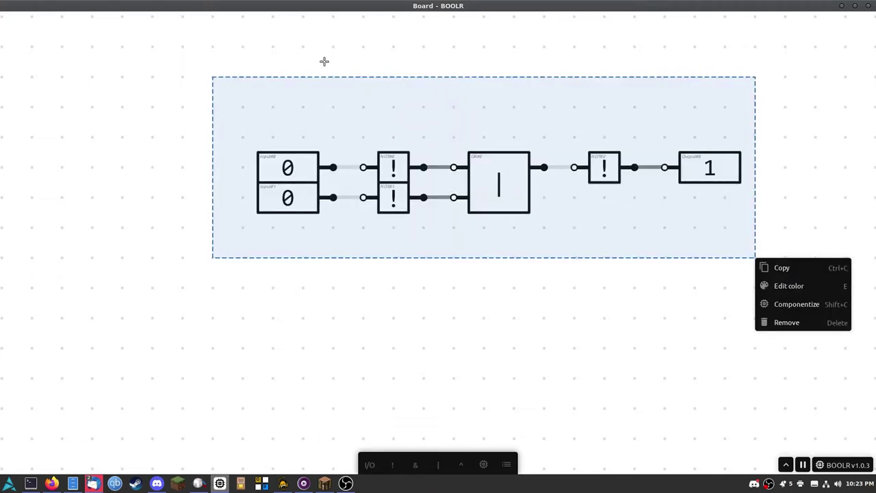
{"action": "key", "text": "shift+c"}
{"action": "key", "text": "ctrl+z"}
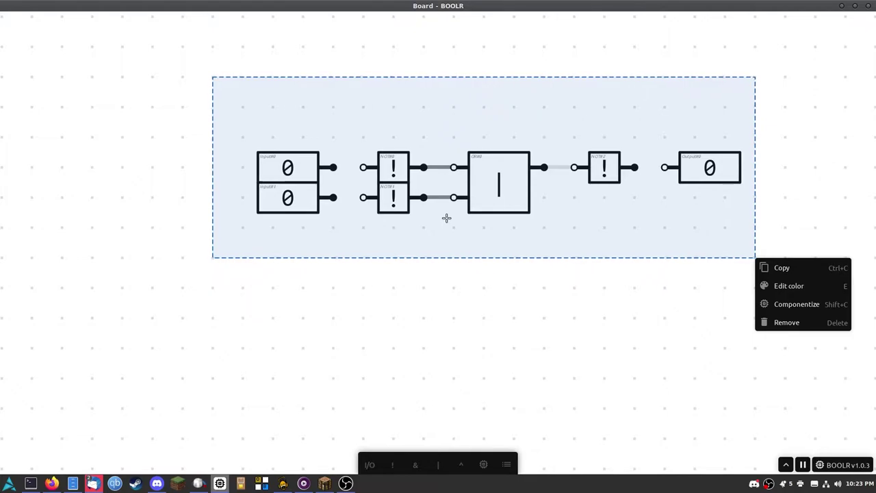
Step: Undo the added inputs, output and wires, then return to the main menu's board list
{"action": "key", "text": "ctrl+z"}
{"action": "key", "text": "ctrl+z"}
{"action": "key", "text": "ctrl+z"}
{"action": "key", "text": "ctrl+z"}
{"action": "key", "text": "ctrl+z"}
{"action": "key", "text": "ctrl+z"}
{"action": "key", "text": "ctrl+z"}
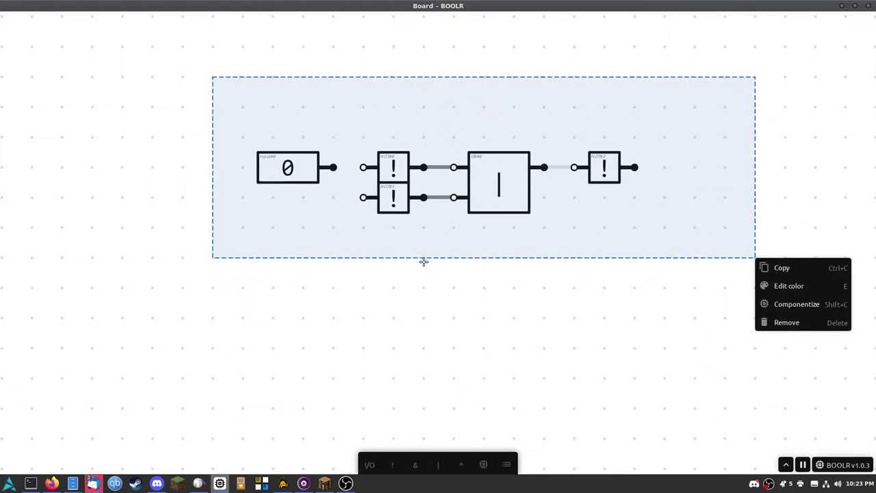
{"action": "key", "text": "ctrl+z"}
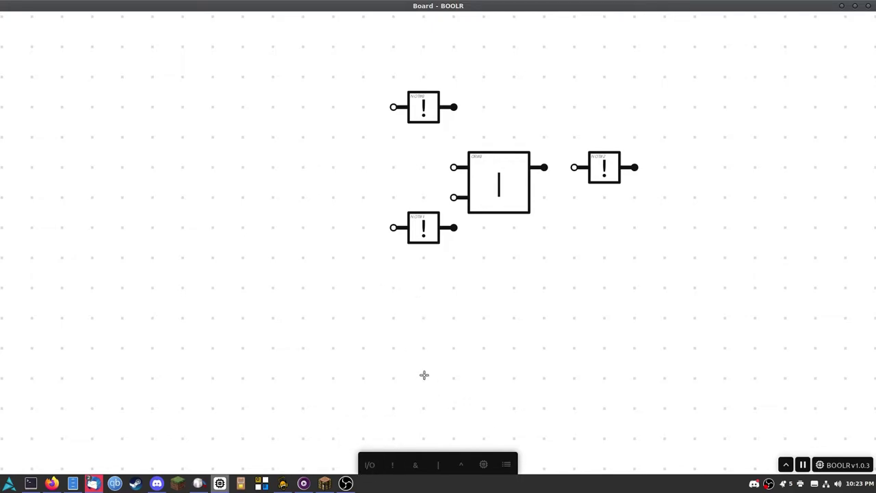
{"action": "key", "text": "Escape"}
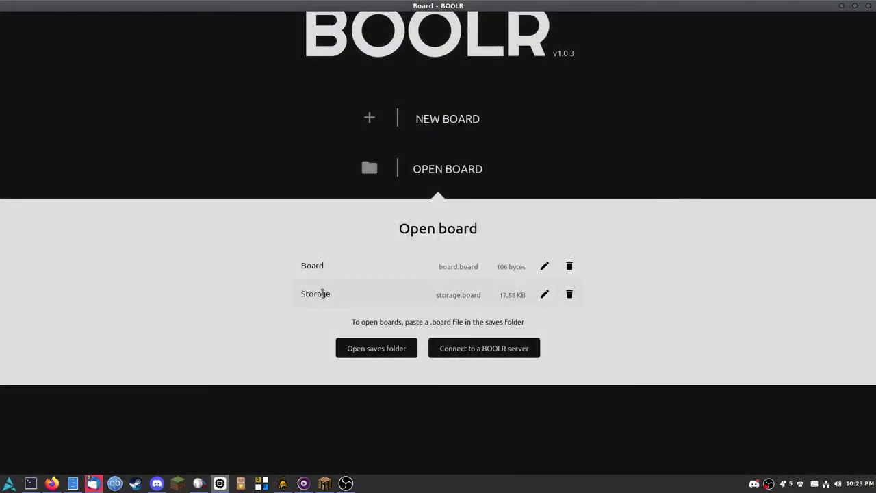
Step: Open the Storage board and look inside the Full Adder component's circuit
{"action": "left_click", "coordinate": [462, 296]}
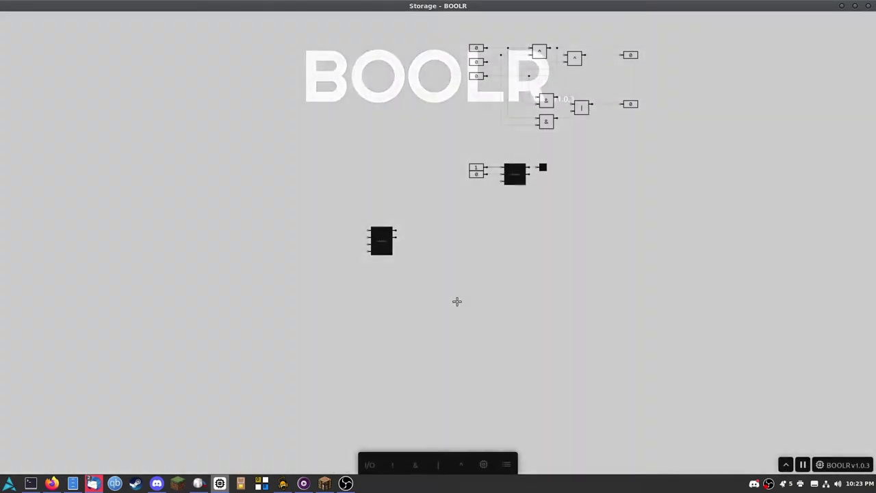
{"action": "scroll", "coordinate": [623, 79], "scroll_direction": "up", "scroll_amount": 5}
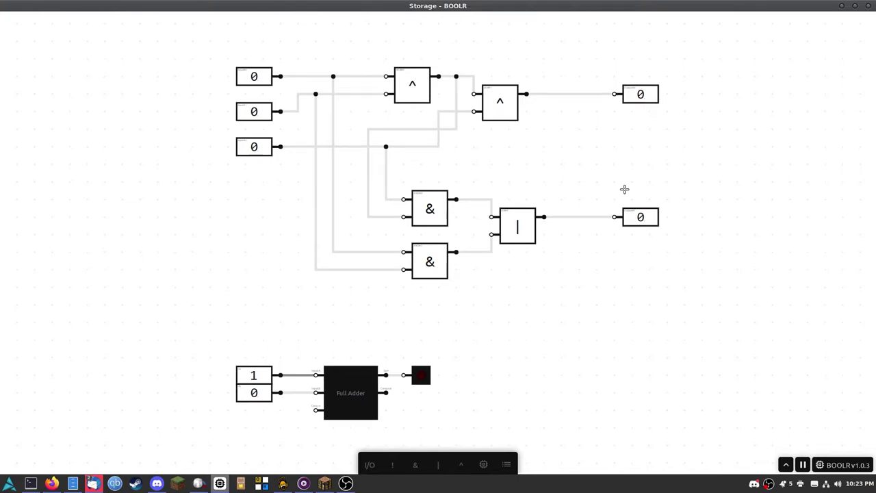
{"action": "right_click", "coordinate": [355, 404]}
{"action": "left_click", "coordinate": [382, 450]}
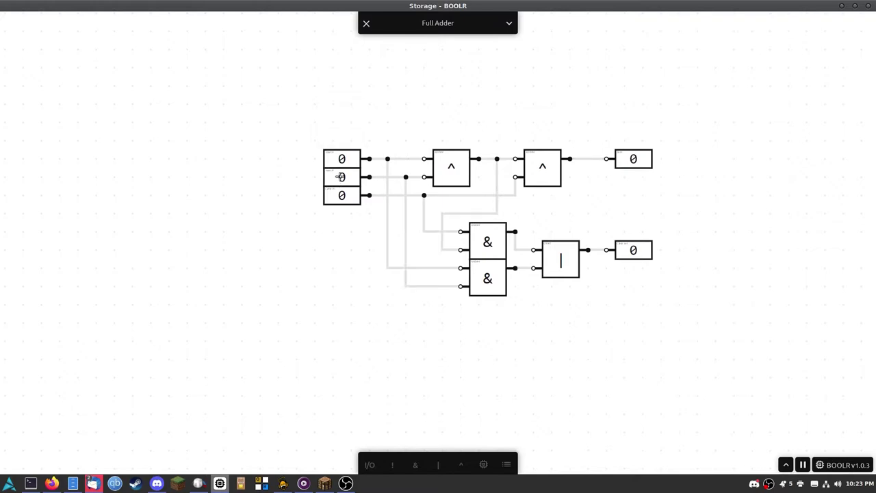
Step: Toggle the adder's three inputs up to 1,1,1, then leave the inner circuit
{"action": "left_click", "coordinate": [341, 195]}
{"action": "left_click", "coordinate": [342, 195]}
{"action": "left_click", "coordinate": [342, 177]}
{"action": "left_click", "coordinate": [341, 159]}
{"action": "left_click", "coordinate": [341, 195]}
{"action": "left_click", "coordinate": [366, 23]}
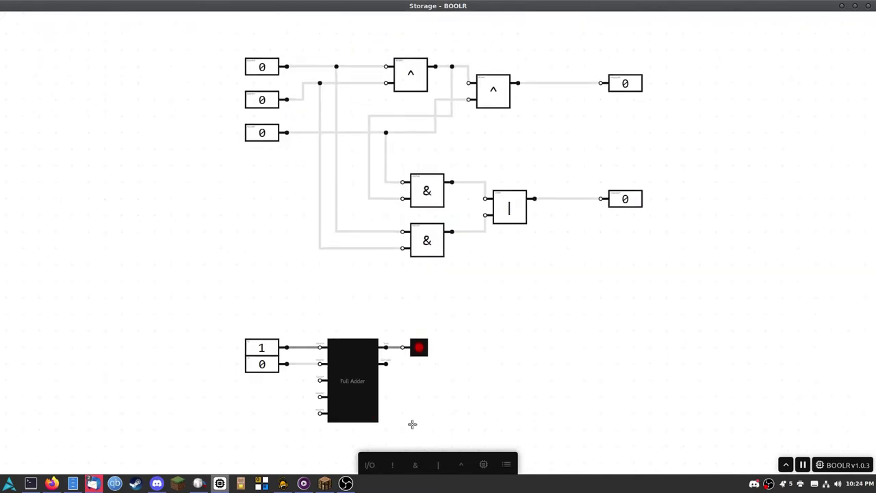
Step: Package the adder circuit as a new Full Adder component and show the saved components list
{"action": "right_click", "coordinate": [438, 408]}
{"action": "left_click", "coordinate": [481, 389]}
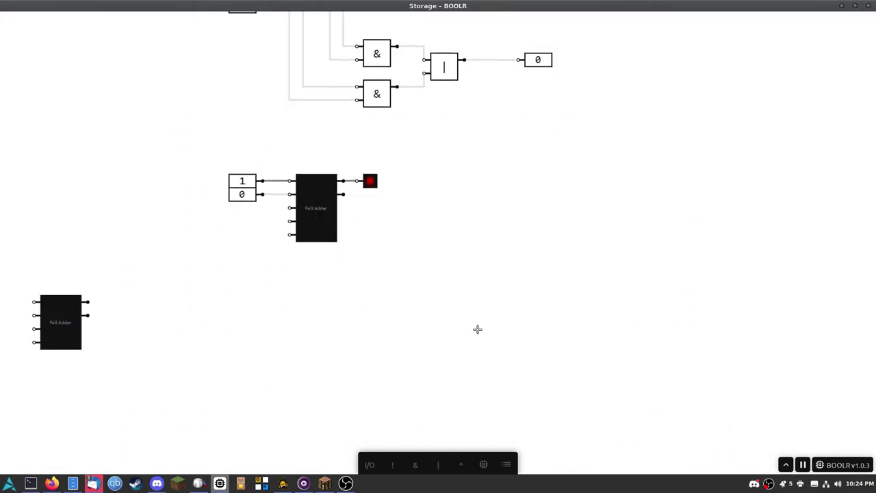
{"action": "left_click", "coordinate": [507, 465]}
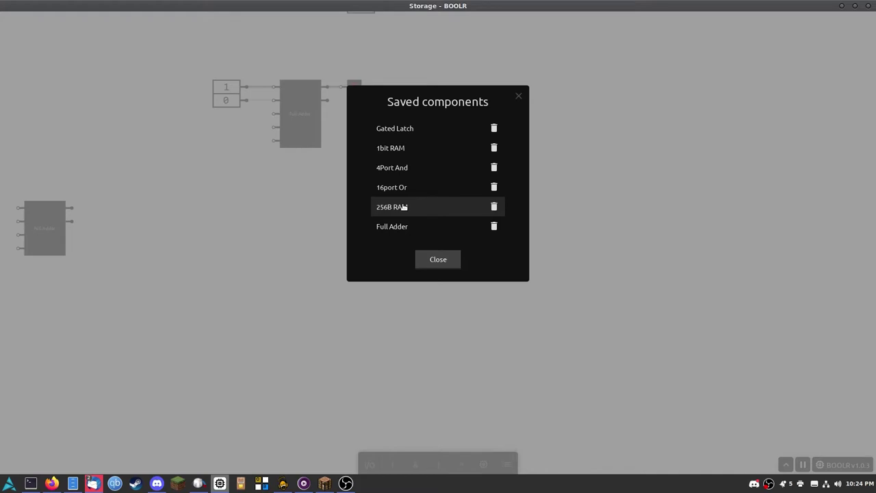
Step: Place a 256B RAM from Saved components and arrange input and output gates on its pins
{"action": "left_click", "coordinate": [388, 208]}
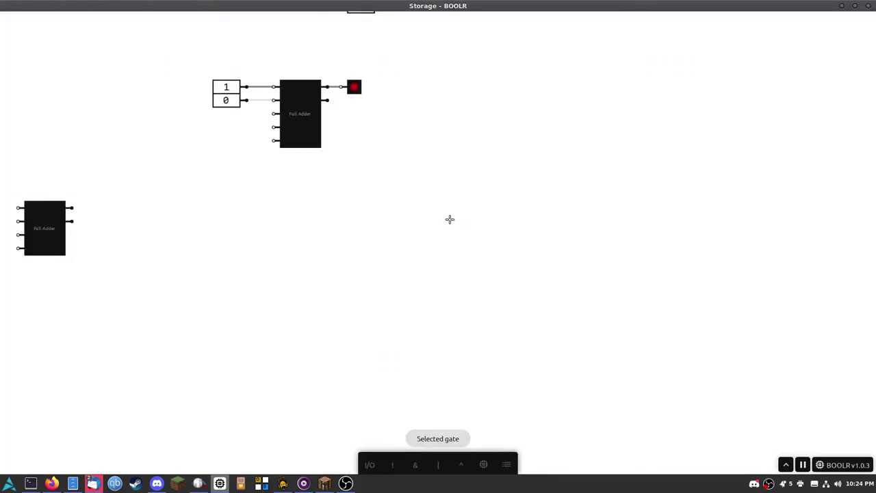
{"action": "left_click", "coordinate": [450, 219]}
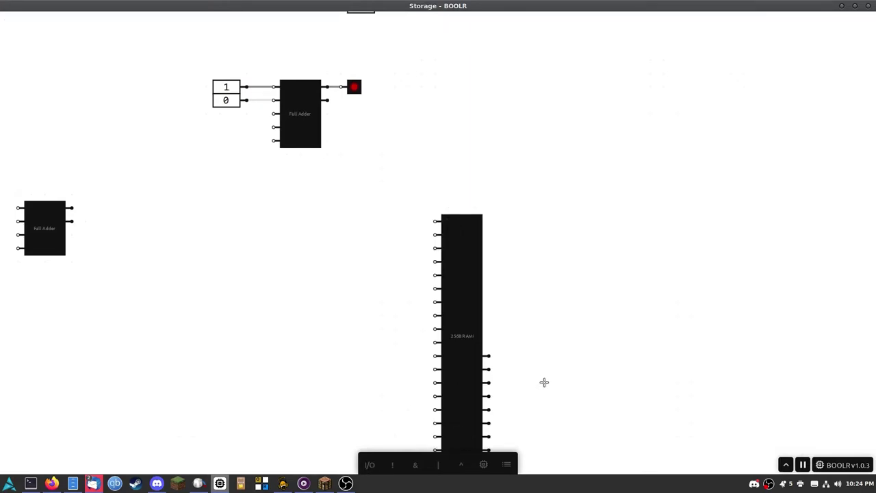
{"action": "scroll", "coordinate": [544, 382], "scroll_direction": "down", "scroll_amount": 1}
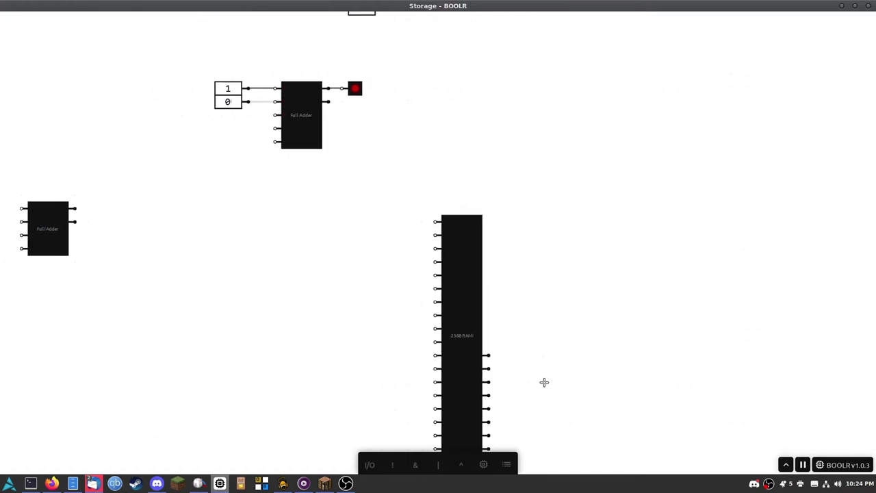
{"action": "scroll", "coordinate": [545, 382], "scroll_direction": "down", "scroll_amount": 1}
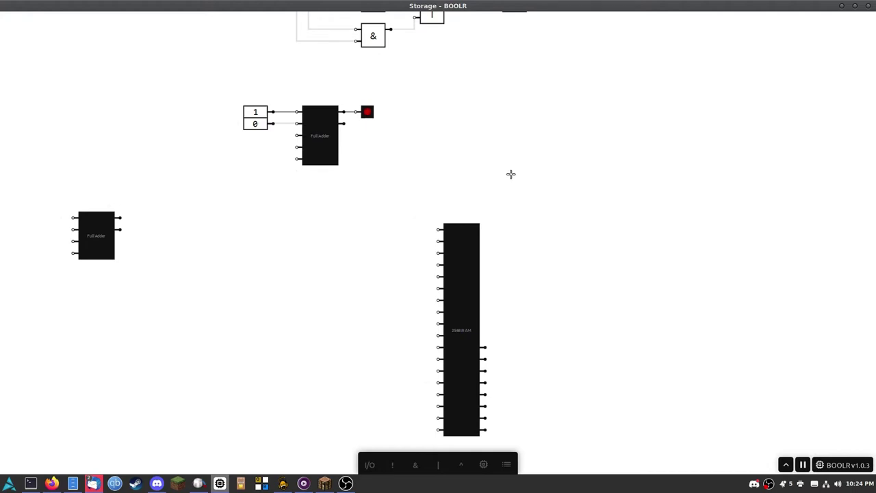
{"action": "key", "text": "ctrl+z"}
{"action": "left_click_drag", "start_coordinate": [495, 200], "coordinate": [495, 336]}
Step: Drill into the 256B RAM down to its Gated Latch and toggle Data on and off twice
{"action": "right_click", "coordinate": [553, 226]}
{"action": "left_click", "coordinate": [579, 271]}
{"action": "left_click_drag", "start_coordinate": [714, 260], "coordinate": [678, 291]}
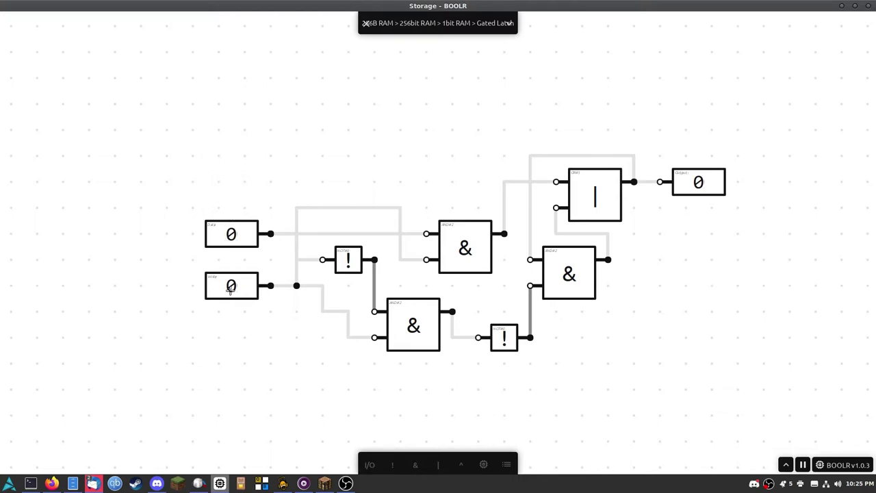
{"action": "left_click", "coordinate": [232, 235]}
{"action": "left_click", "coordinate": [233, 235]}
{"action": "left_click", "coordinate": [233, 235]}
{"action": "left_click", "coordinate": [233, 235]}
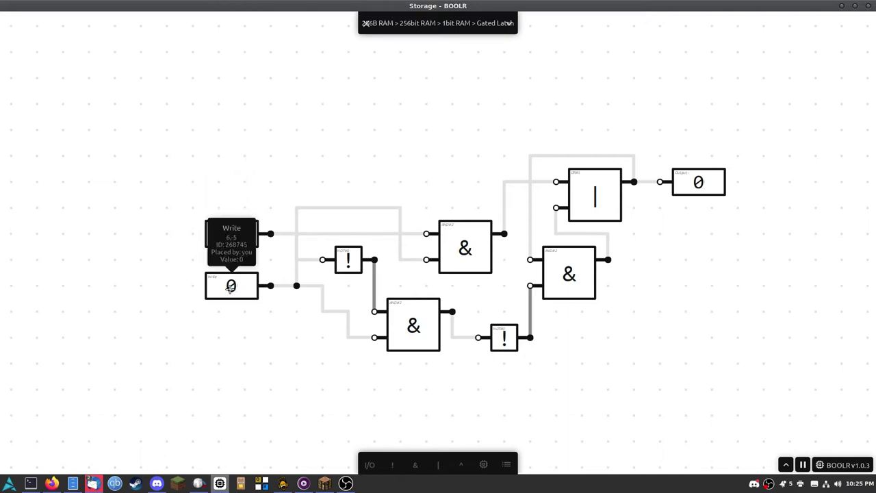
Step: Store a 1 in the latch via Write and Data, clear both, and return to 1bit RAM
{"action": "left_click", "coordinate": [230, 289]}
{"action": "left_click", "coordinate": [231, 234]}
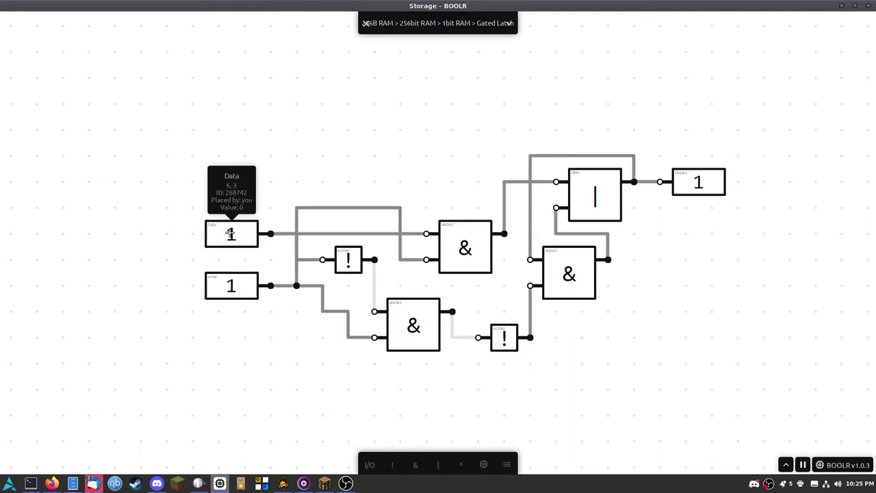
{"action": "left_click", "coordinate": [231, 286]}
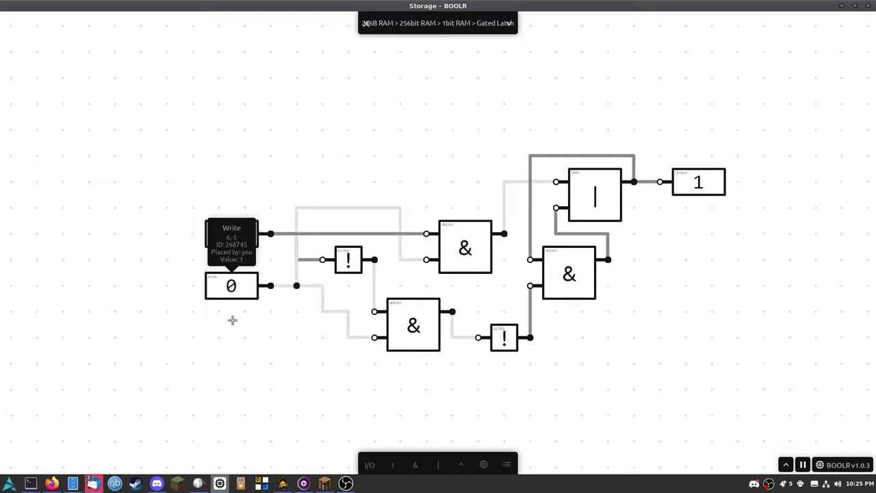
{"action": "left_click", "coordinate": [232, 233]}
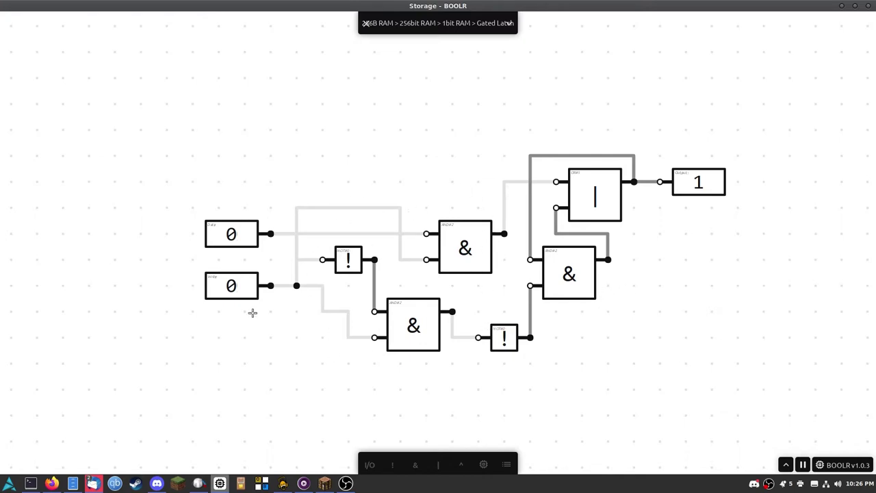
{"action": "left_click", "coordinate": [366, 23]}
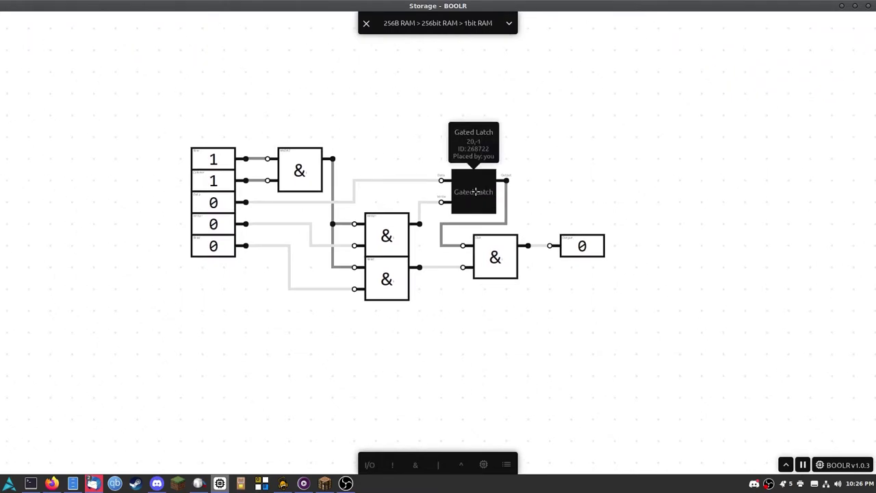
Step: Clear Row and Column, then toggle Row, Column, Data, Write and Read each on and off
{"action": "left_click", "coordinate": [209, 178]}
{"action": "left_click", "coordinate": [212, 158]}
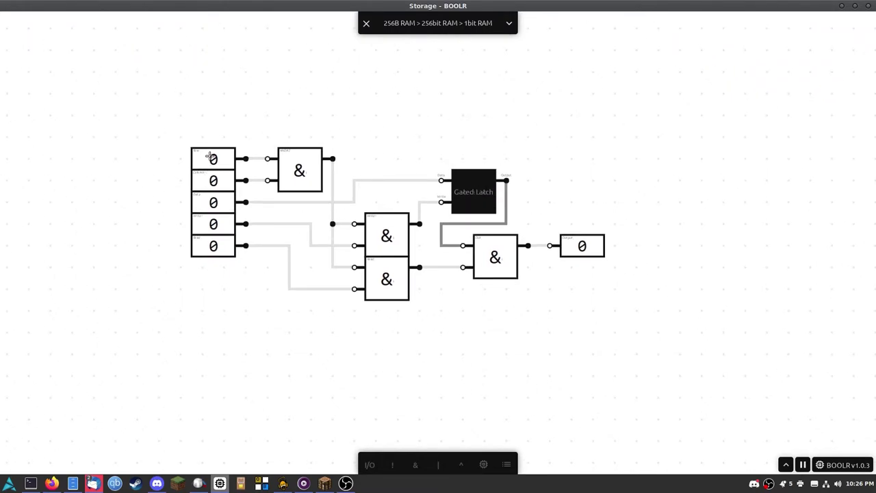
{"action": "scroll", "coordinate": [153, 214], "scroll_direction": "up", "scroll_amount": 3}
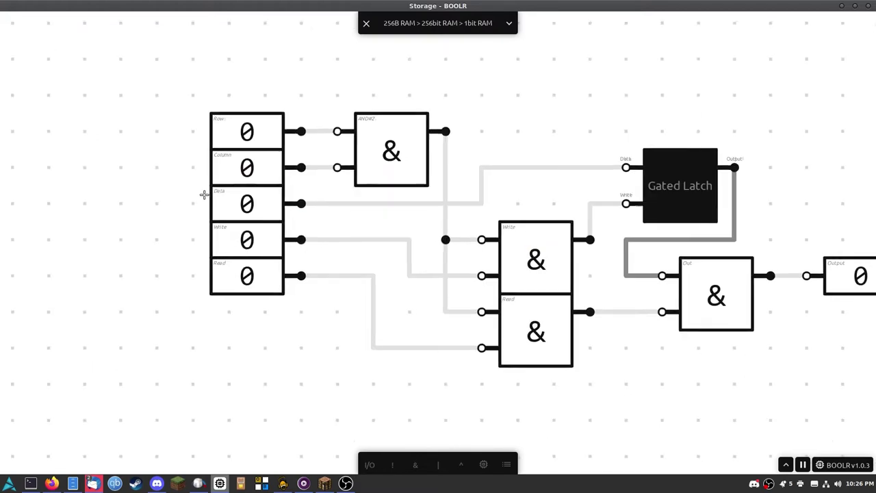
{"action": "left_click", "coordinate": [239, 139]}
{"action": "left_click", "coordinate": [239, 138]}
{"action": "left_click", "coordinate": [243, 167]}
{"action": "left_click", "coordinate": [243, 168]}
{"action": "left_click", "coordinate": [245, 200]}
{"action": "left_click", "coordinate": [245, 200]}
{"action": "left_click", "coordinate": [245, 235]}
{"action": "left_click", "coordinate": [245, 235]}
{"action": "left_click", "coordinate": [244, 270]}
{"action": "left_click", "coordinate": [244, 269]}
Step: With Row and Column at 1, write a 1 into the latch and read it back
{"action": "left_click_drag", "start_coordinate": [224, 196], "coordinate": [160, 190]}
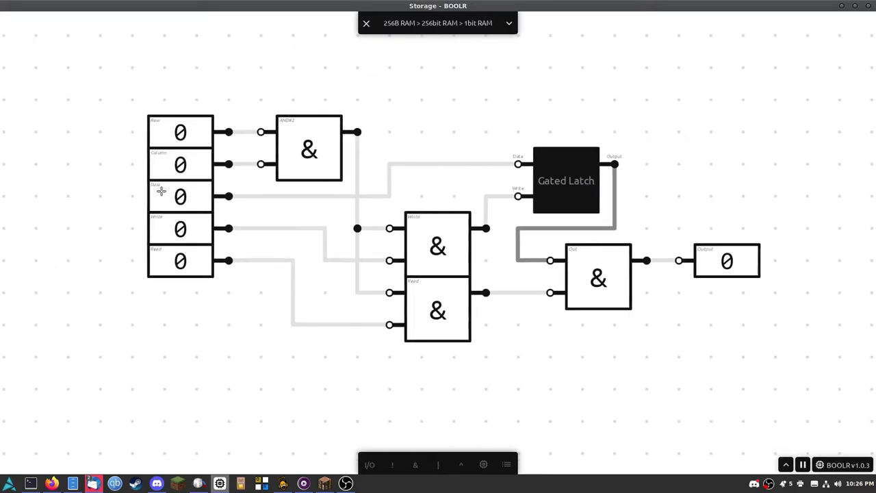
{"action": "left_click", "coordinate": [180, 133]}
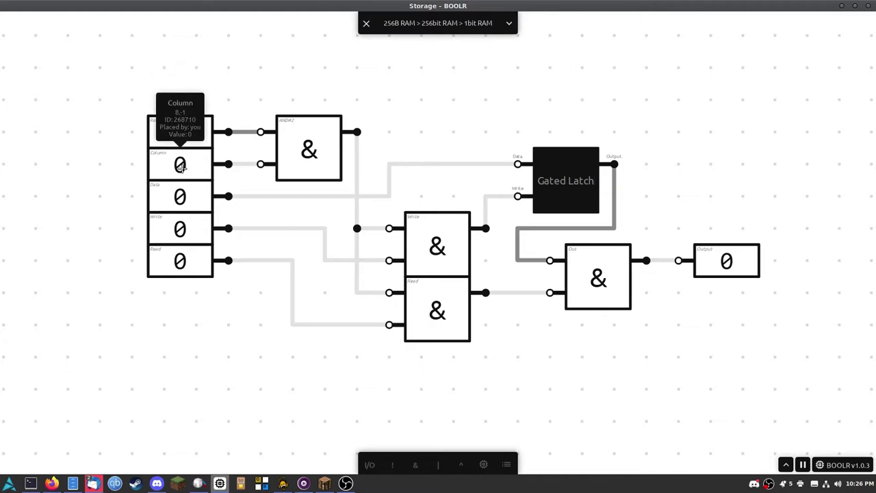
{"action": "left_click", "coordinate": [181, 167]}
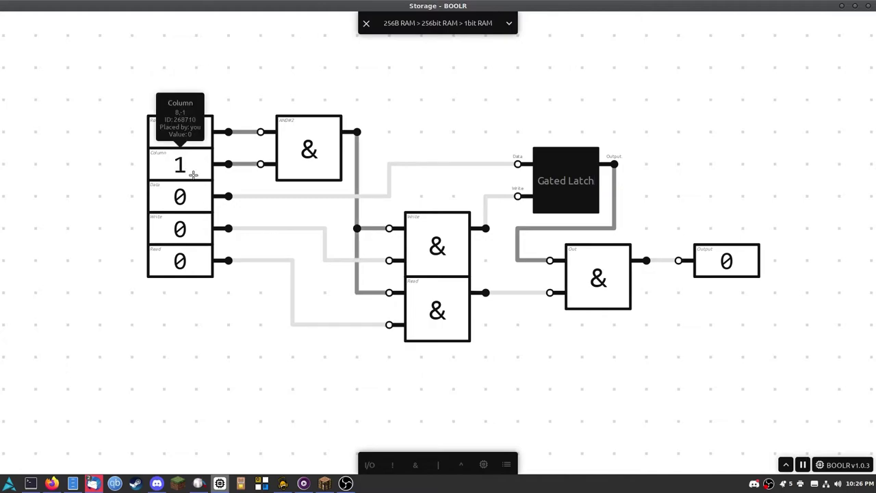
{"action": "left_click", "coordinate": [175, 261]}
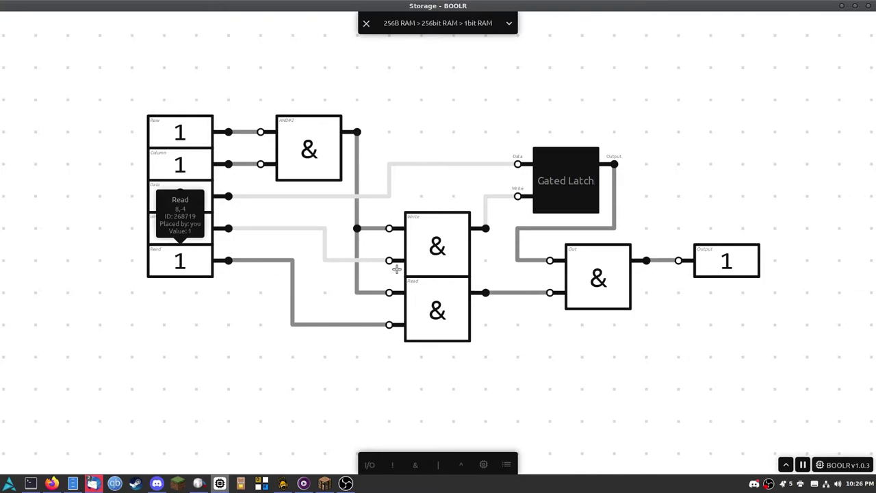
{"action": "mouse_move", "coordinate": [727, 257]}
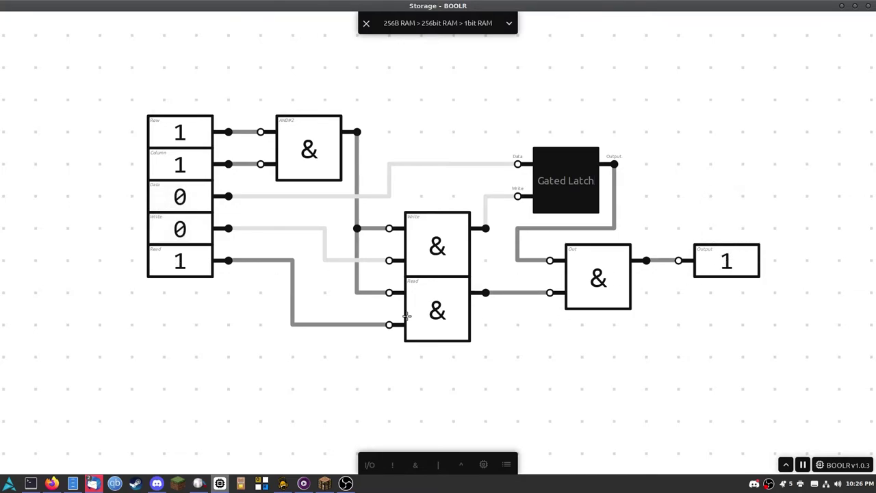
{"action": "left_click", "coordinate": [179, 228]}
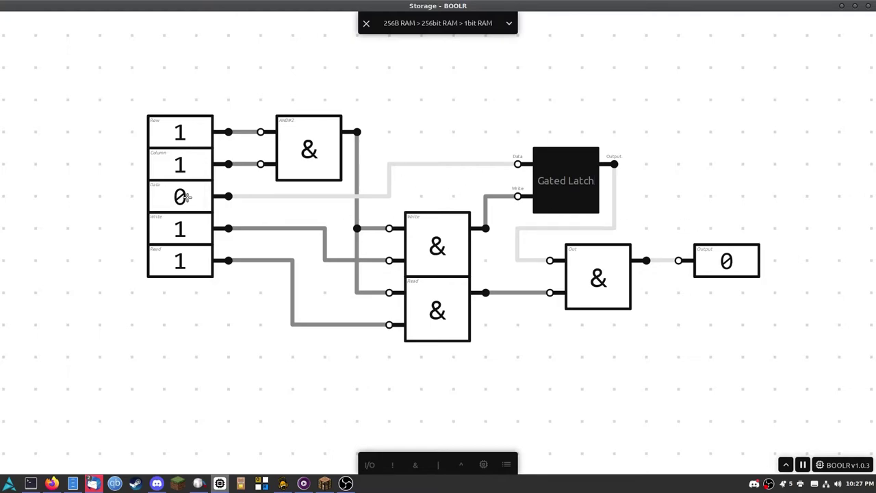
{"action": "left_click", "coordinate": [182, 196]}
{"action": "left_click", "coordinate": [188, 224]}
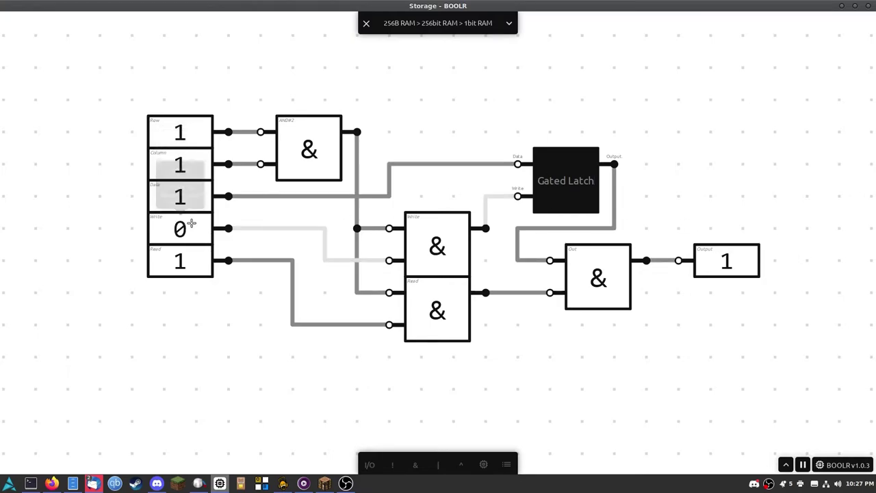
{"action": "left_click", "coordinate": [185, 261]}
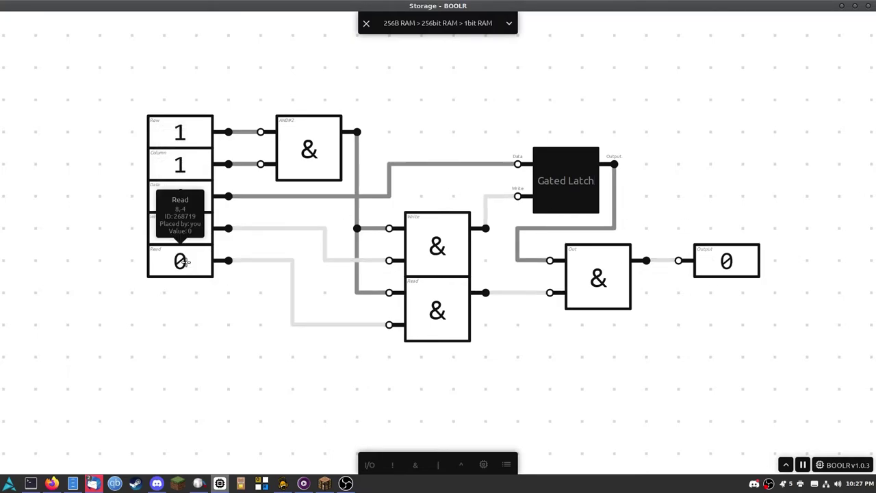
Step: Reset Row to 0, test Read with Row off, then reset Column and Data to 0
{"action": "left_click", "coordinate": [192, 141]}
{"action": "left_click", "coordinate": [181, 262]}
{"action": "left_click", "coordinate": [181, 262]}
{"action": "left_click", "coordinate": [181, 261]}
{"action": "left_click", "coordinate": [181, 261]}
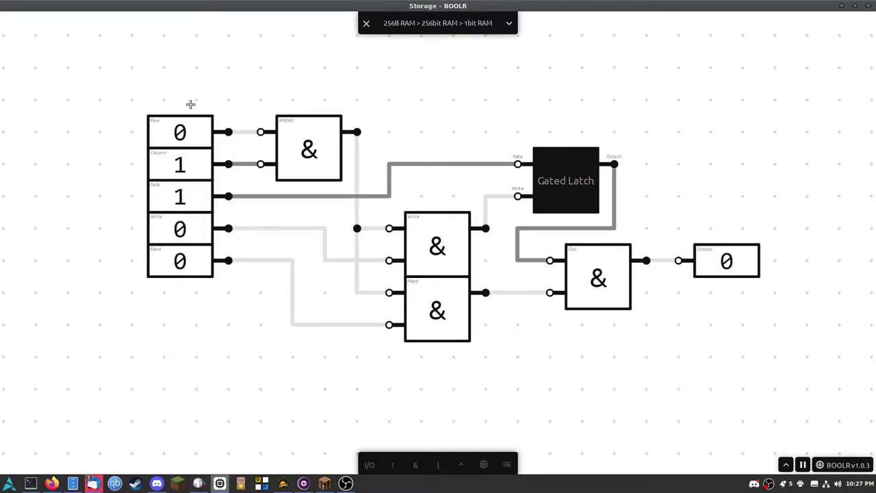
{"action": "left_click", "coordinate": [179, 165]}
{"action": "mouse_move", "coordinate": [556, 171]}
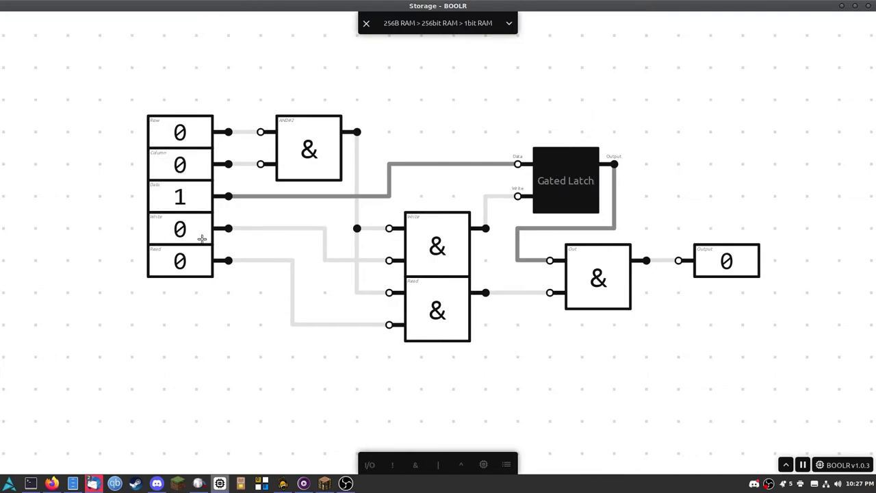
{"action": "left_click", "coordinate": [179, 199]}
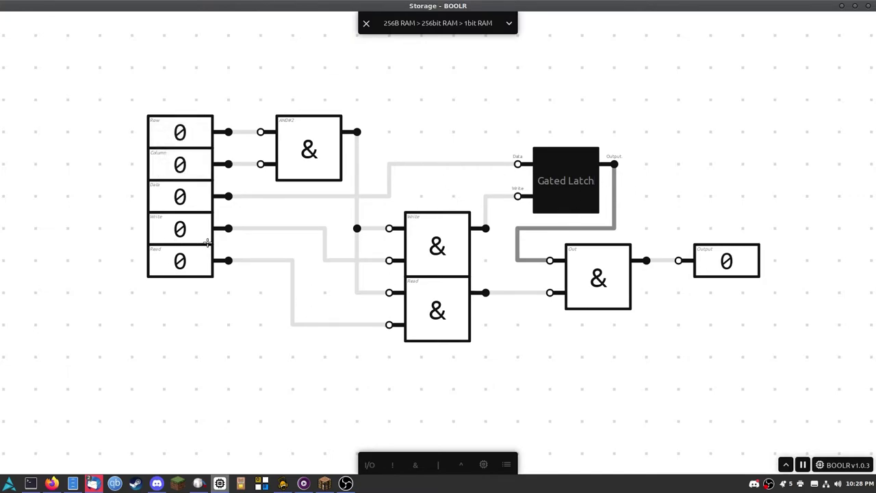
{"action": "mouse_move", "coordinate": [207, 241]}
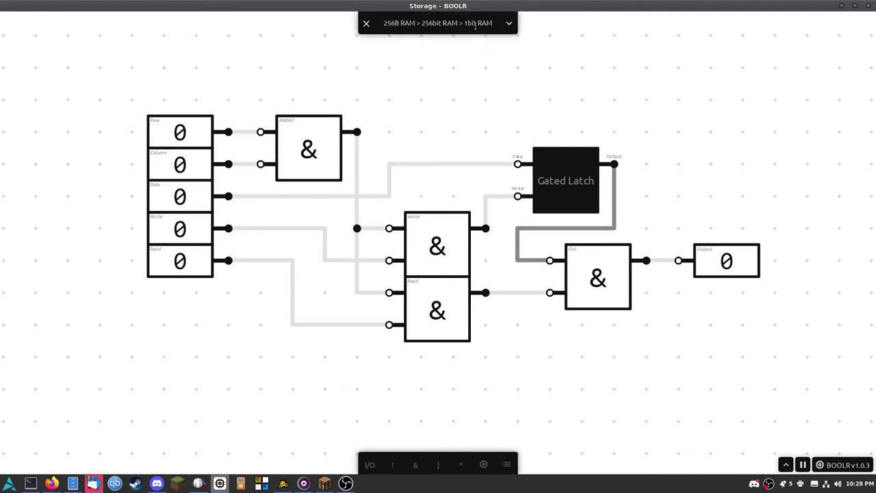
Step: Go back up to the 256bit RAM circuit and survey its 16×16 grid of 1bit RAM cells
{"action": "left_click", "coordinate": [367, 24]}
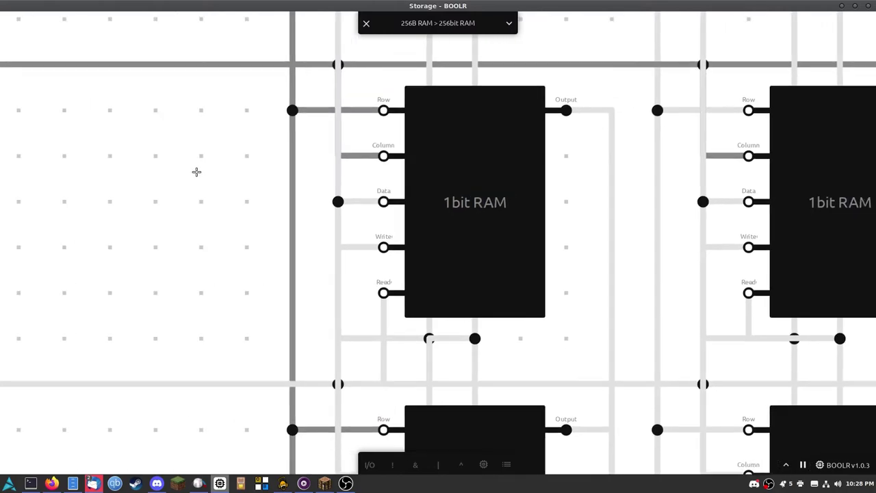
{"action": "scroll", "coordinate": [405, 244], "scroll_direction": "down", "scroll_amount": 4}
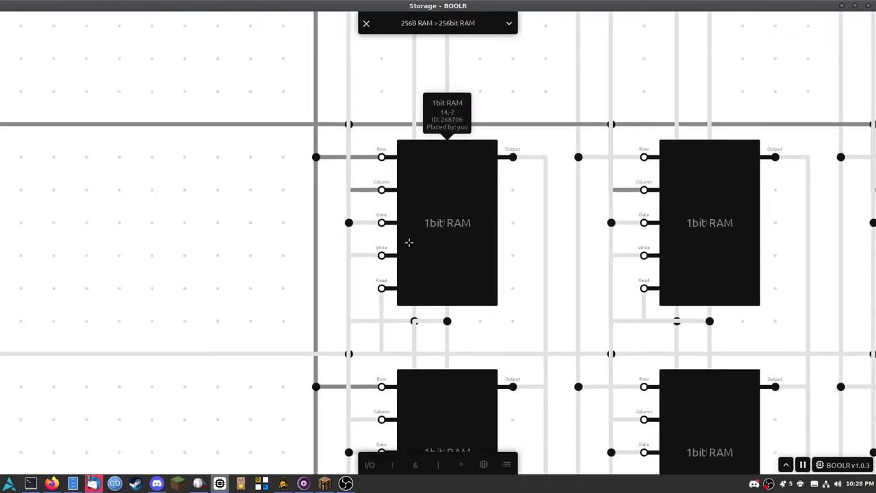
{"action": "scroll", "coordinate": [404, 245], "scroll_direction": "down", "scroll_amount": 5}
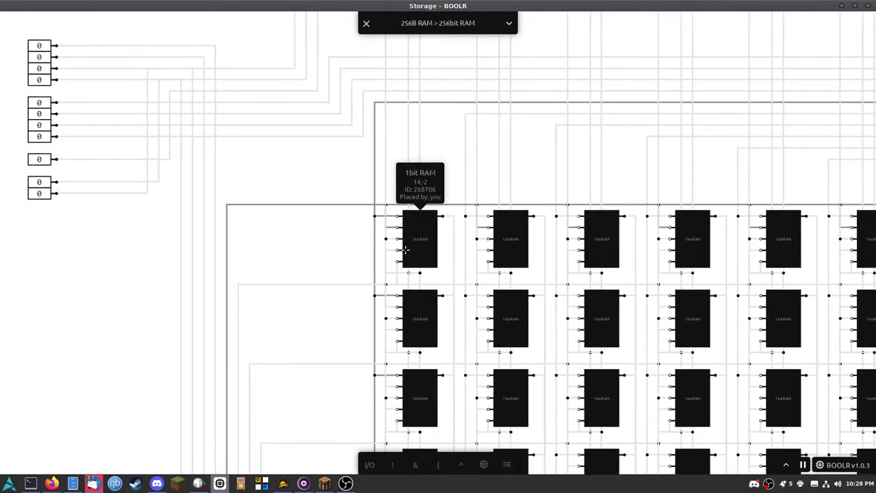
{"action": "scroll", "coordinate": [303, 288], "scroll_direction": "down", "scroll_amount": 5}
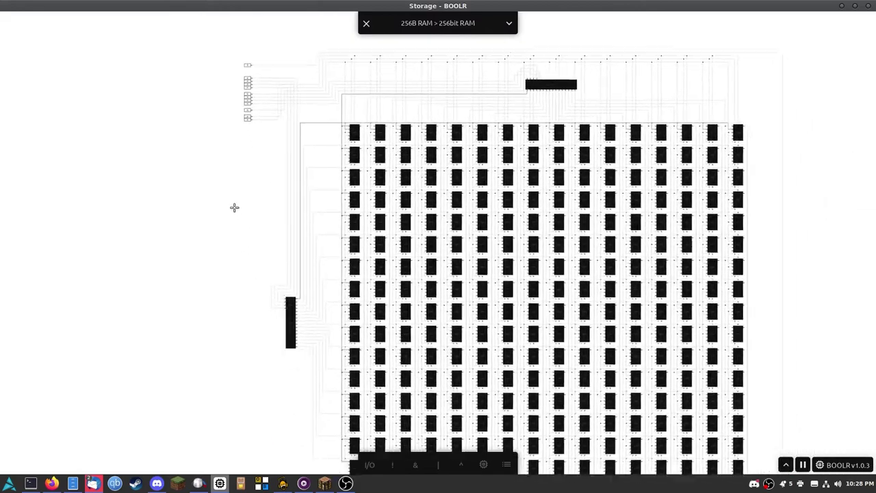
{"action": "scroll", "coordinate": [252, 252], "scroll_direction": "up", "scroll_amount": 2}
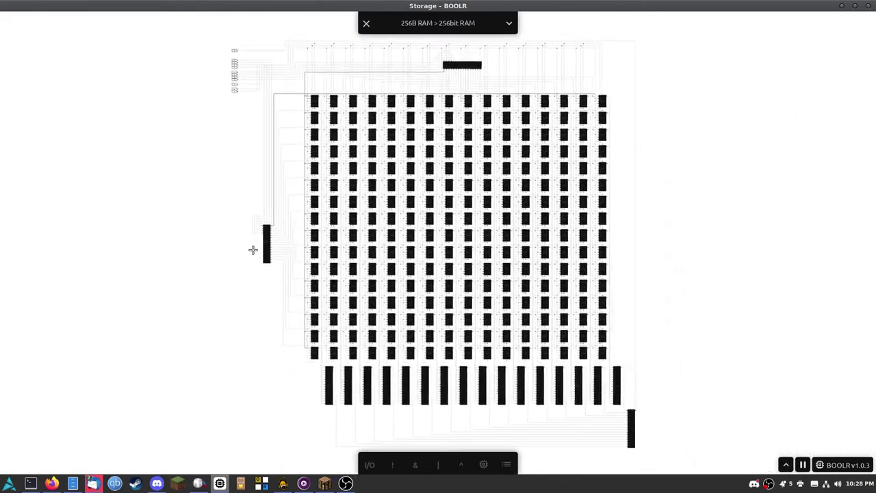
{"action": "left_click_drag", "start_coordinate": [238, 116], "coordinate": [251, 136]}
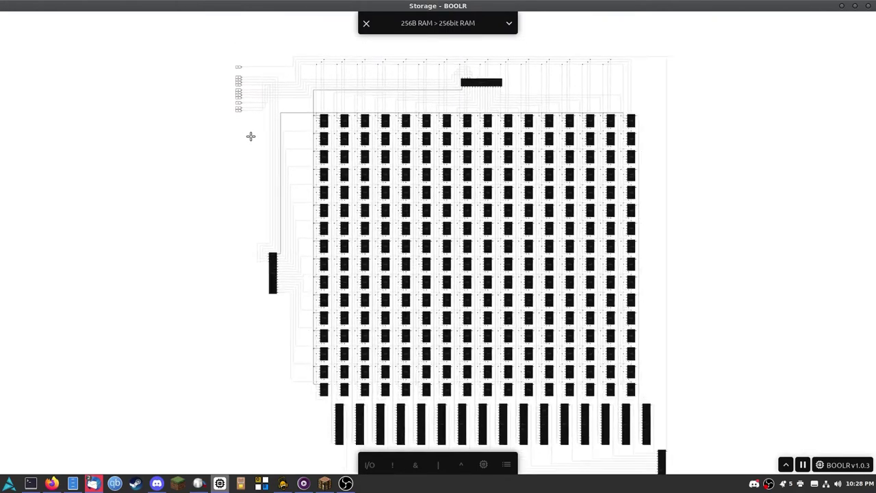
{"action": "scroll", "coordinate": [251, 136], "scroll_direction": "up", "scroll_amount": 3}
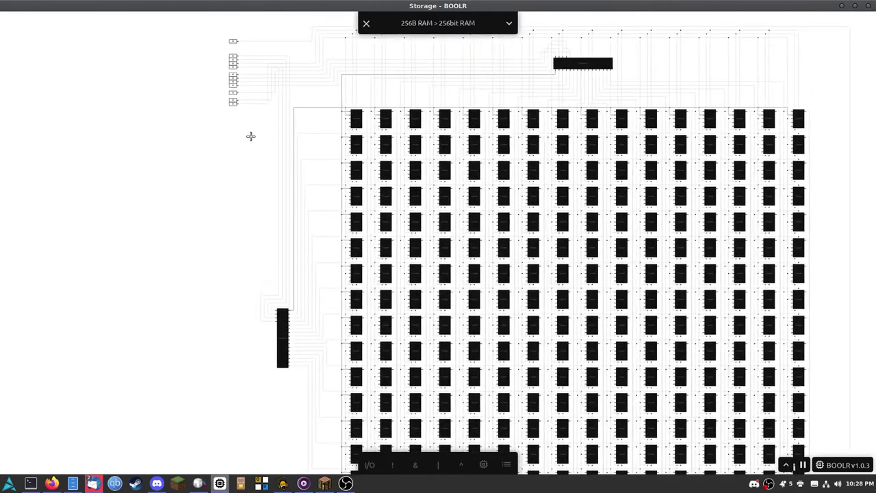
{"action": "scroll", "coordinate": [250, 136], "scroll_direction": "up", "scroll_amount": 1}
{"action": "scroll", "coordinate": [251, 136], "scroll_direction": "up", "scroll_amount": 3}
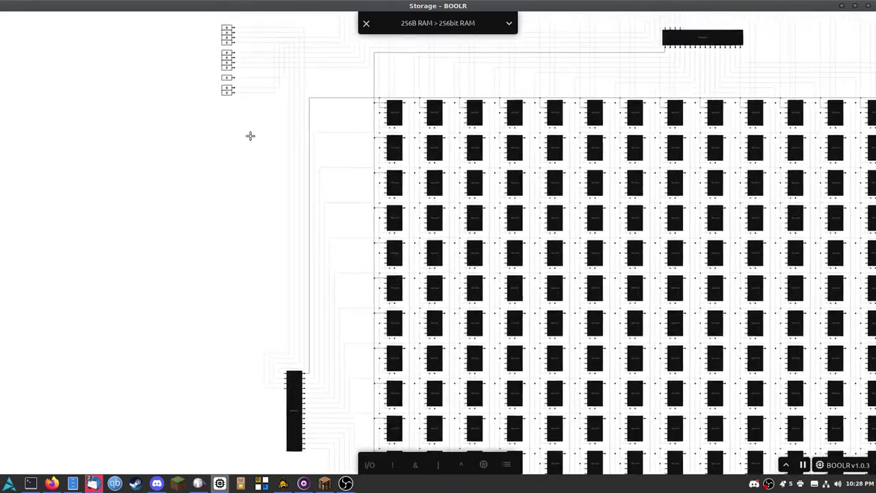
{"action": "scroll", "coordinate": [241, 143], "scroll_direction": "up", "scroll_amount": 3}
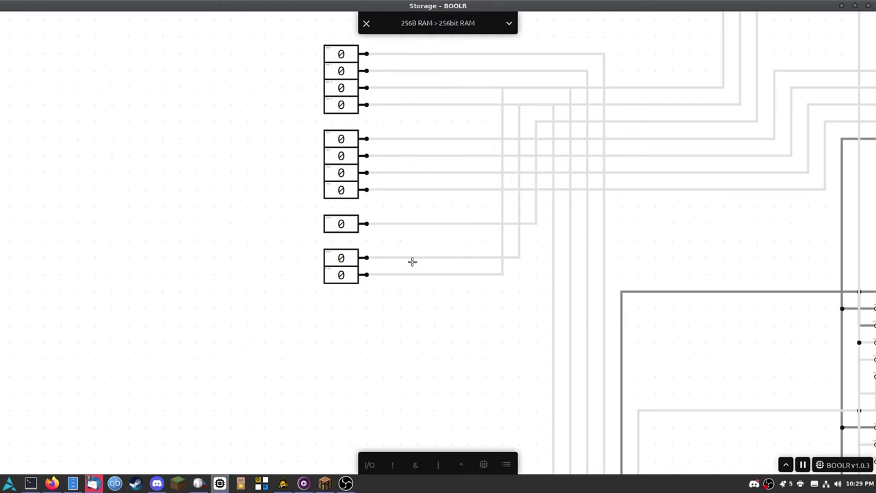
Step: Bring the Col inputs into view and set the Col 3 address input to 1
{"action": "scroll", "coordinate": [347, 290], "scroll_direction": "up", "scroll_amount": 2}
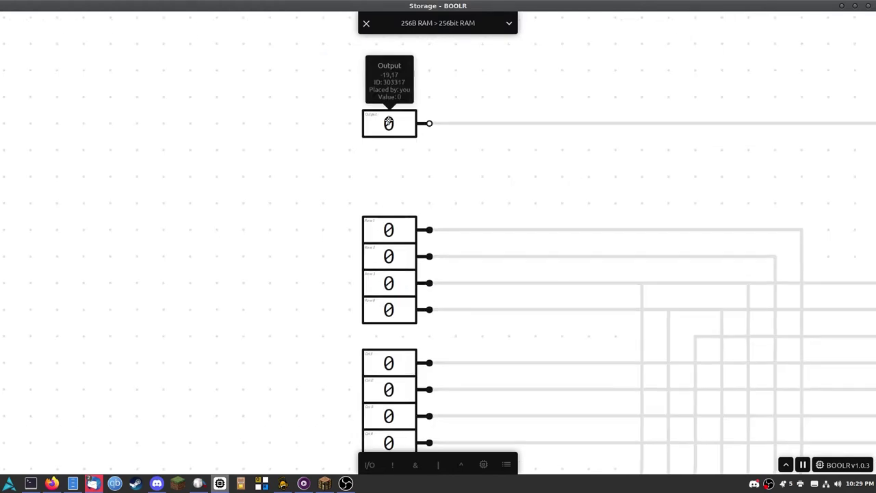
{"action": "scroll", "coordinate": [393, 143], "scroll_direction": "down", "scroll_amount": 3}
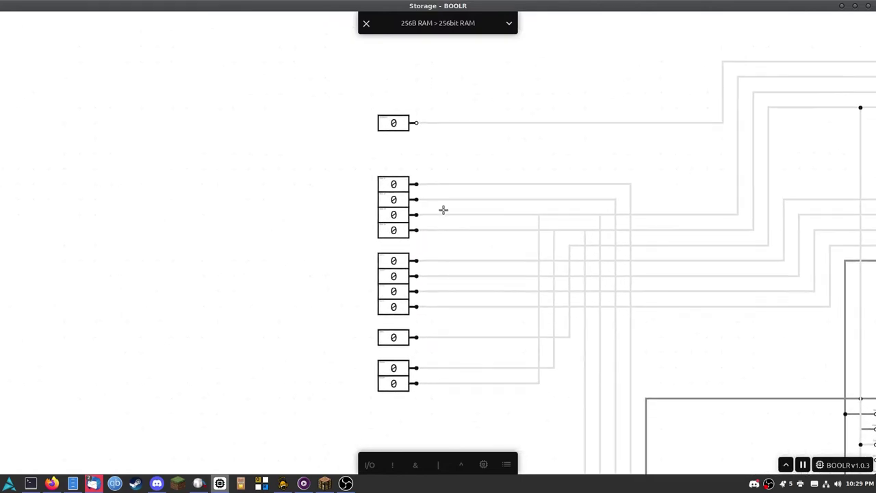
{"action": "scroll", "coordinate": [375, 256], "scroll_direction": "up", "scroll_amount": 3}
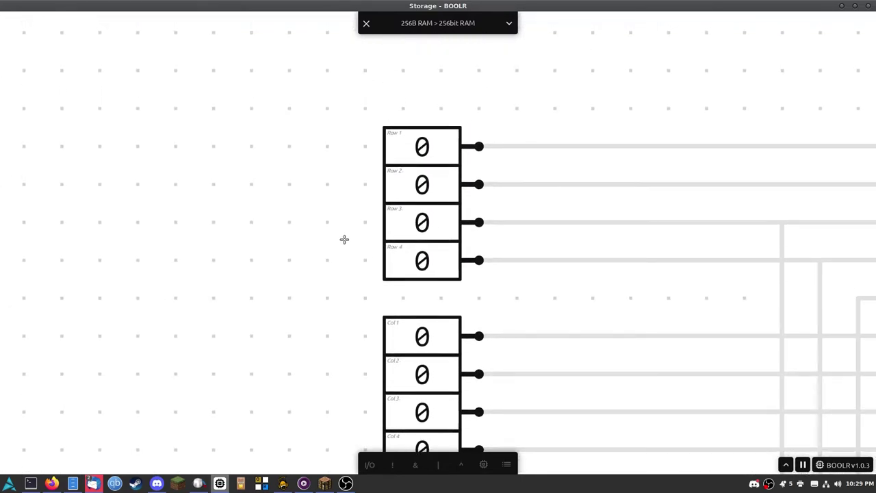
{"action": "left_click_drag", "start_coordinate": [349, 244], "coordinate": [363, 142]}
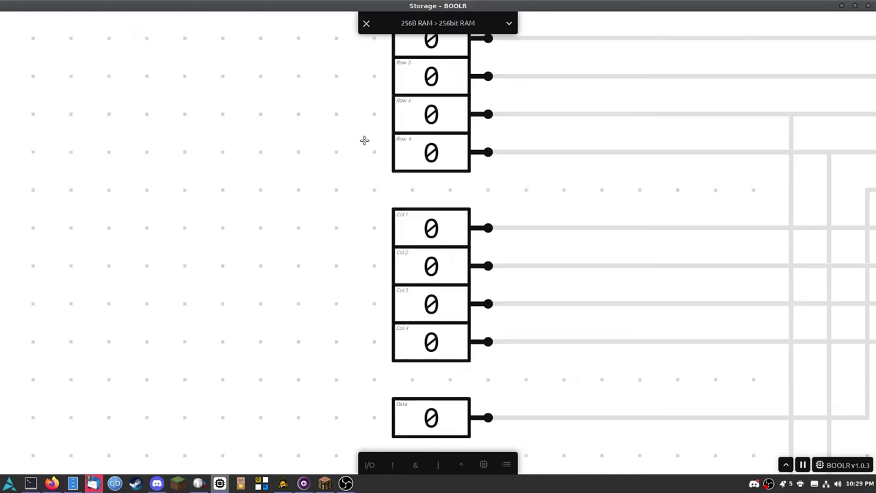
{"action": "left_click", "coordinate": [430, 295]}
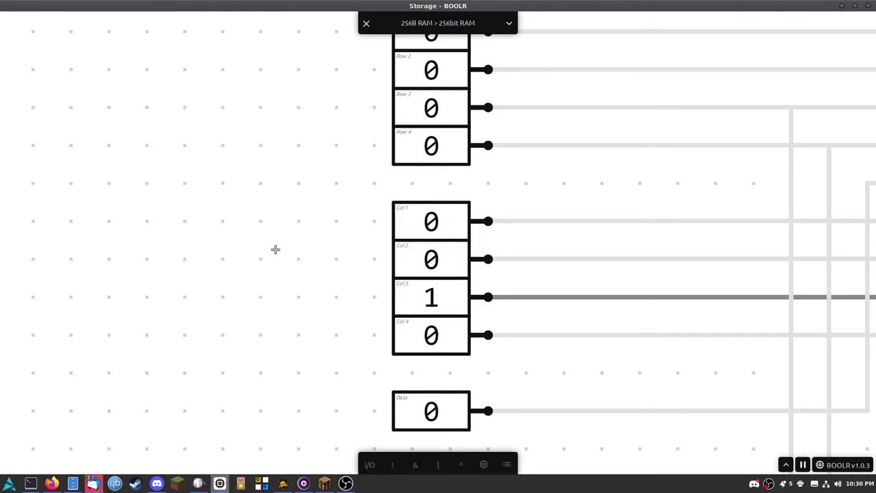
Step: Zoom out and pan the view toward the input boxes
{"action": "scroll", "coordinate": [314, 230], "scroll_direction": "down", "scroll_amount": 3}
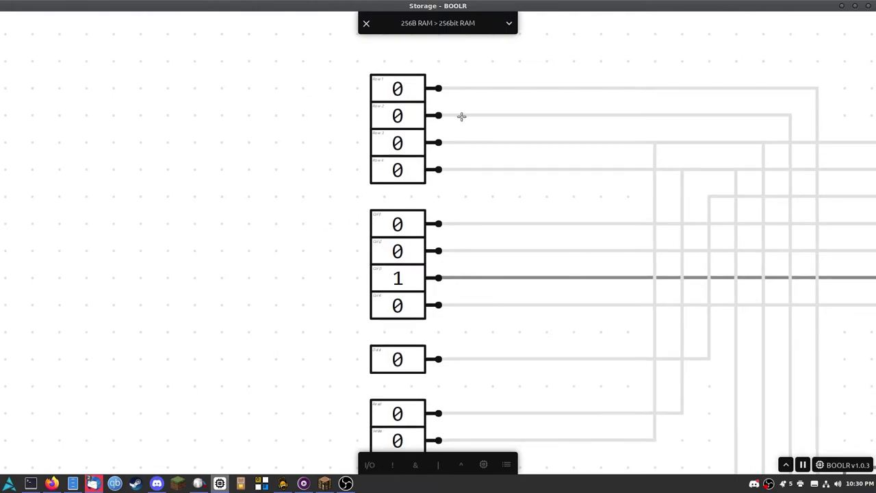
{"action": "scroll", "coordinate": [381, 143], "scroll_direction": "down", "scroll_amount": 2}
{"action": "scroll", "coordinate": [561, 251], "scroll_direction": "down", "scroll_amount": 3}
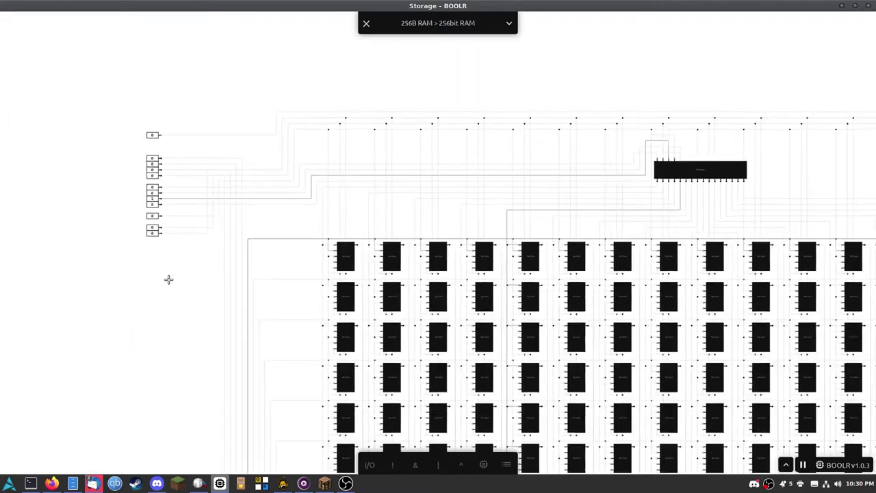
{"action": "left_click_drag", "start_coordinate": [169, 280], "coordinate": [265, 275]}
Step: Switch the lowest input pair and the Data bit to 1 to write a 1
{"action": "scroll", "coordinate": [232, 226], "scroll_direction": "up", "scroll_amount": 4}
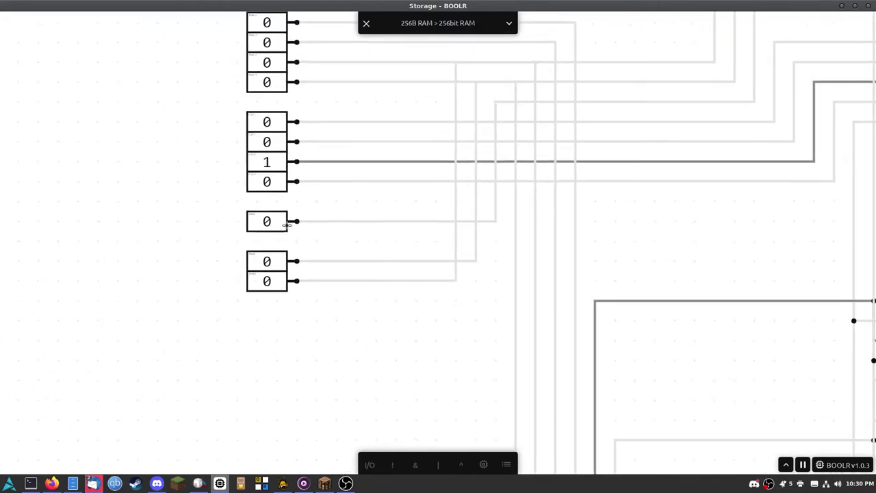
{"action": "left_click", "coordinate": [263, 283]}
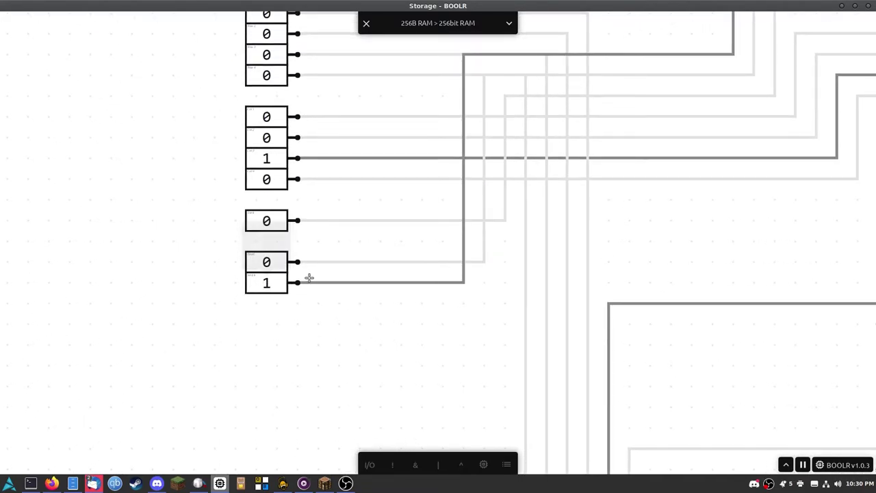
{"action": "left_click", "coordinate": [267, 262]}
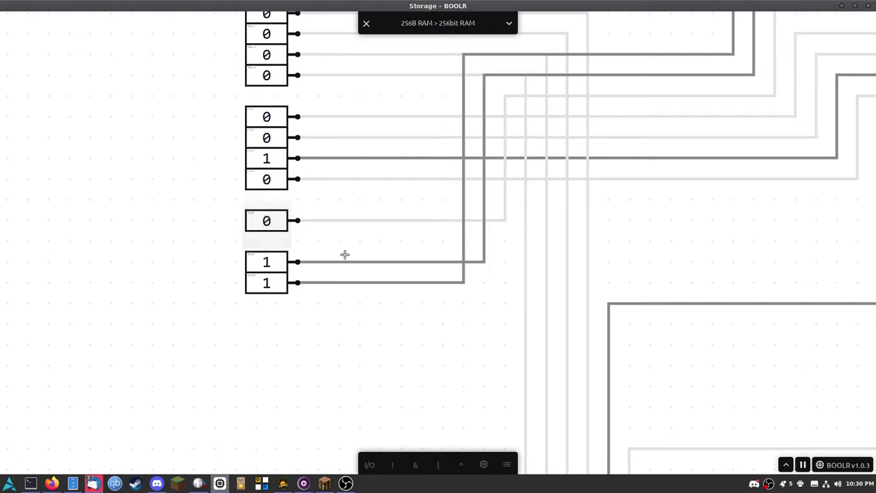
{"action": "left_click_drag", "start_coordinate": [166, 151], "coordinate": [209, 260]}
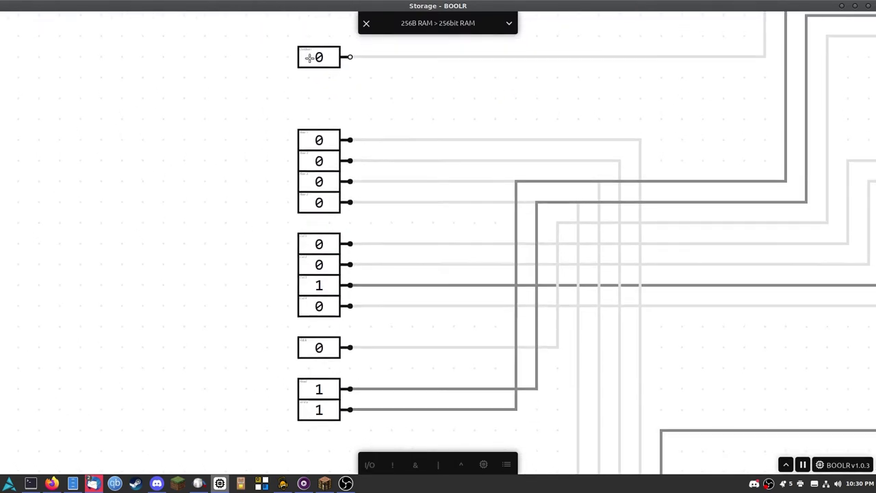
{"action": "left_click", "coordinate": [314, 349]}
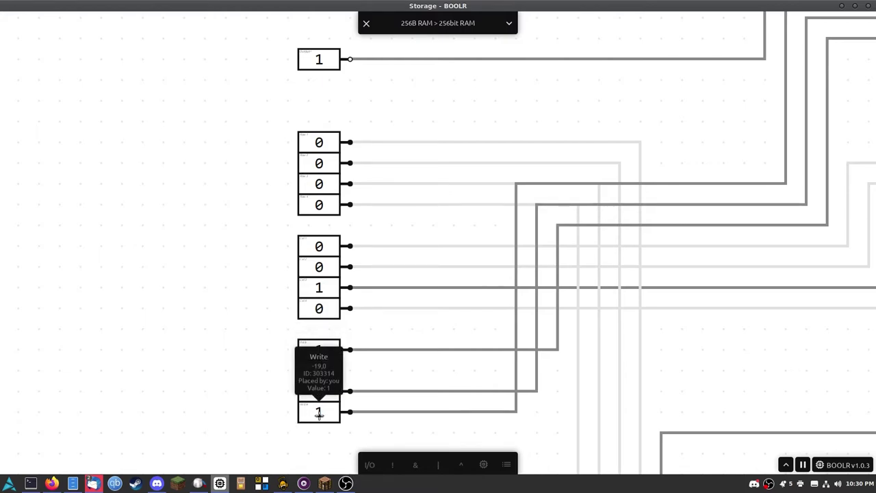
Step: Turn off Write, Read and Data, and re-toggle the Col 3 address input
{"action": "left_click", "coordinate": [319, 414]}
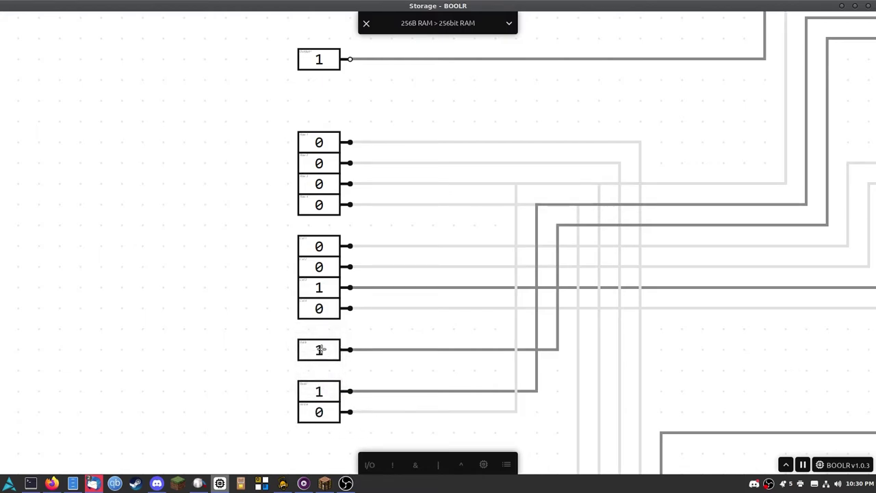
{"action": "left_click", "coordinate": [321, 389]}
{"action": "left_click", "coordinate": [319, 350]}
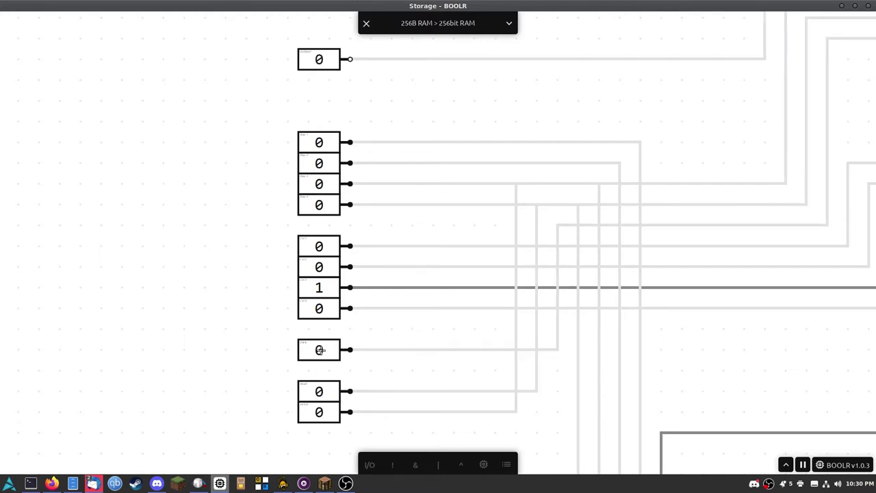
{"action": "left_click", "coordinate": [319, 288]}
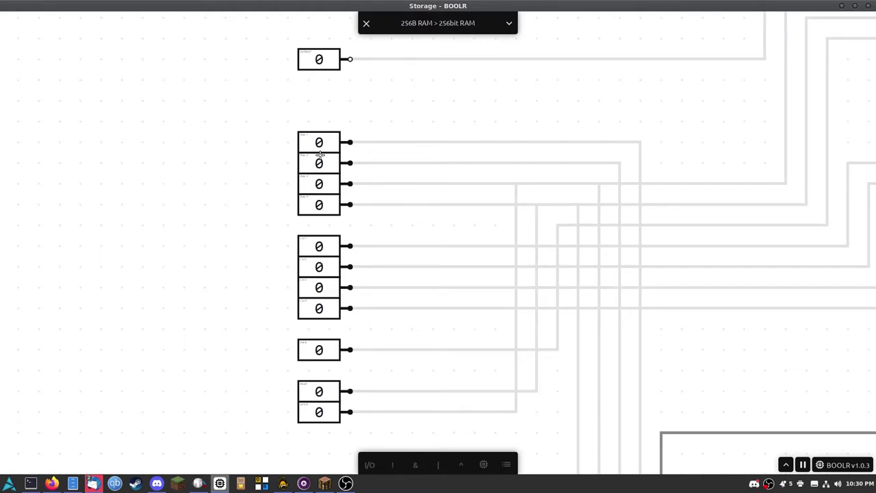
{"action": "left_click", "coordinate": [327, 288]}
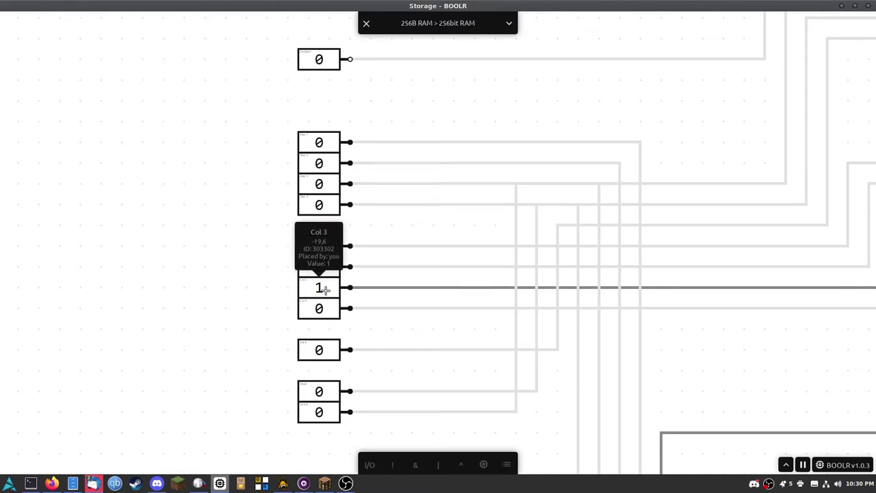
Step: Select Row 1 and enable Read so the output shows the stored 1
{"action": "left_click", "coordinate": [315, 139]}
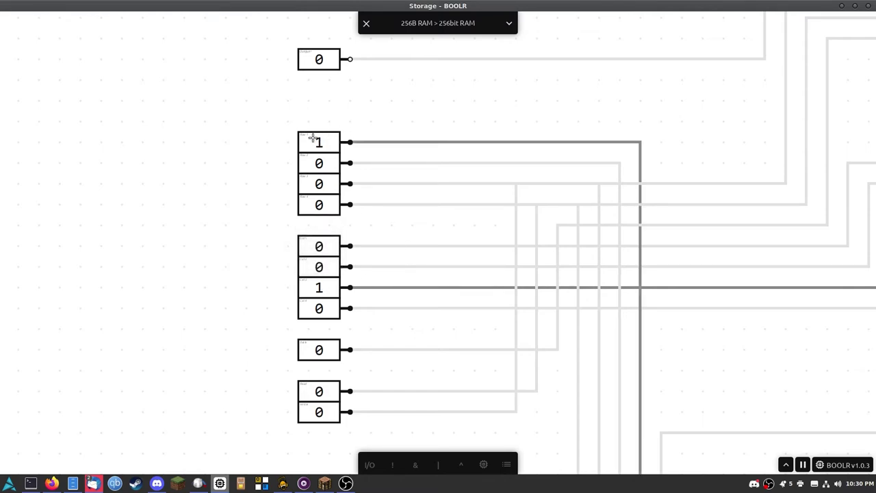
{"action": "left_click", "coordinate": [319, 392]}
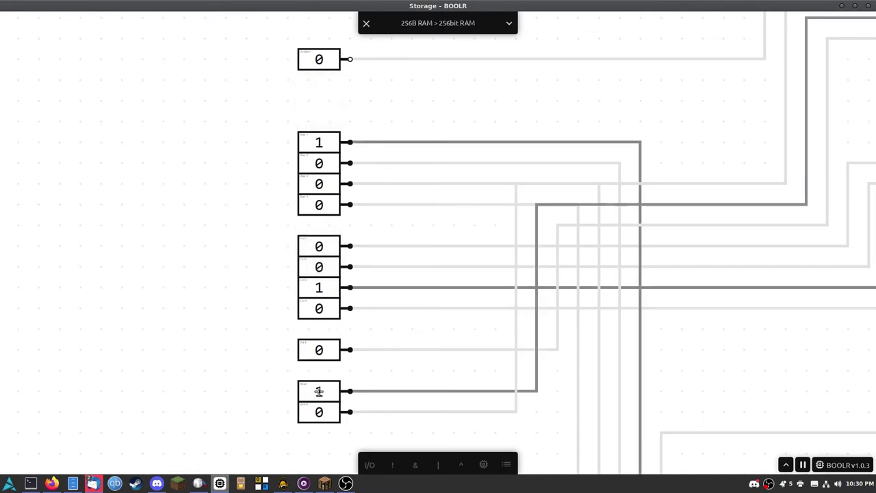
{"action": "left_click", "coordinate": [319, 142]}
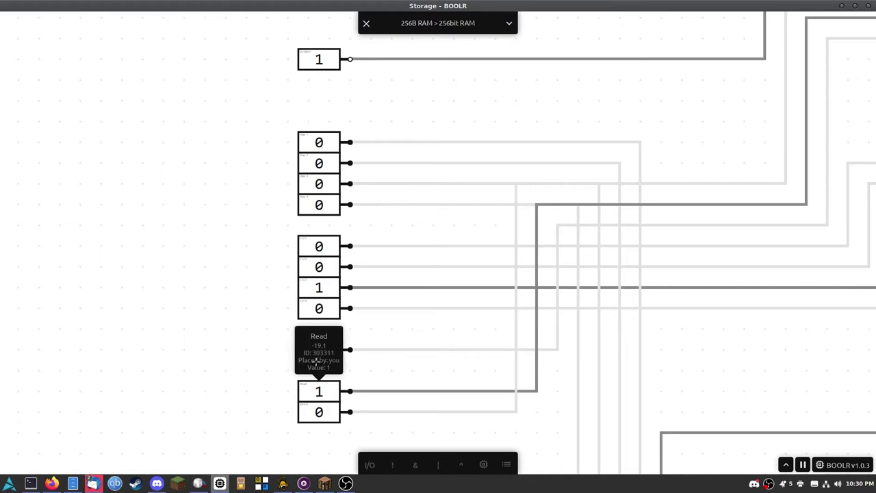
{"action": "left_click", "coordinate": [319, 288]}
{"action": "scroll", "coordinate": [245, 353], "scroll_direction": "down", "scroll_amount": 3}
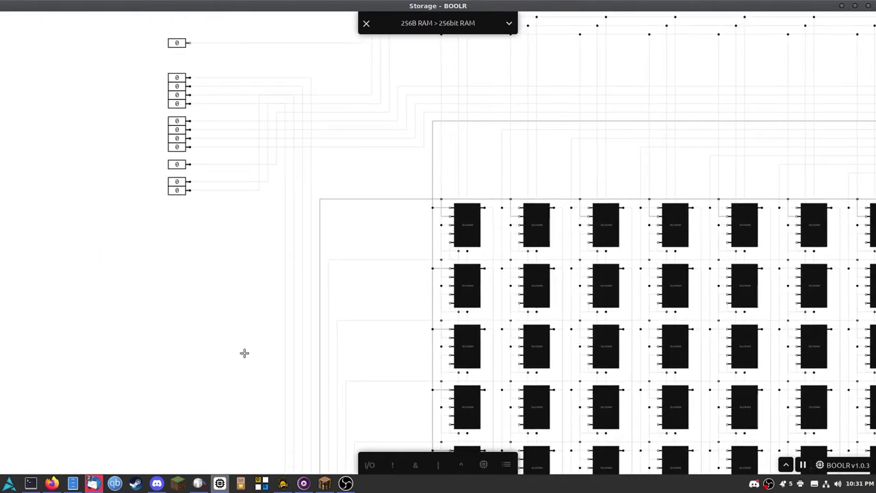
{"action": "scroll", "coordinate": [245, 352], "scroll_direction": "down", "scroll_amount": 5}
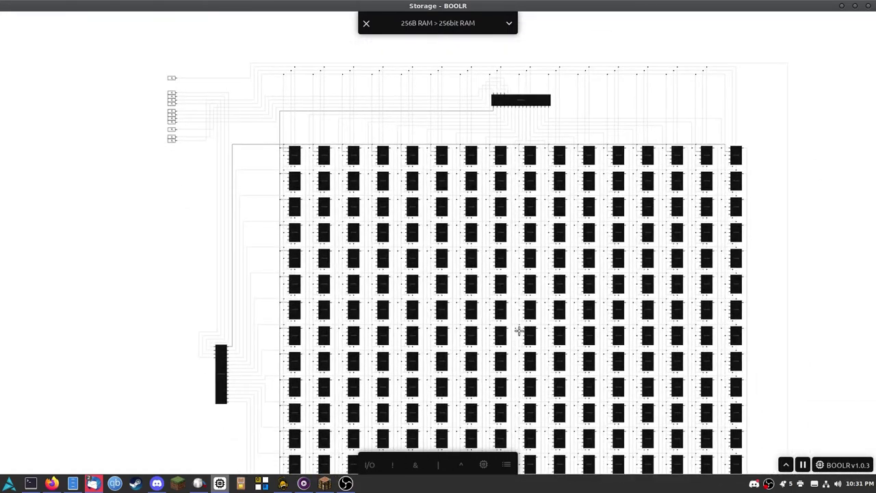
{"action": "scroll", "coordinate": [112, 293], "scroll_direction": "down", "scroll_amount": 2}
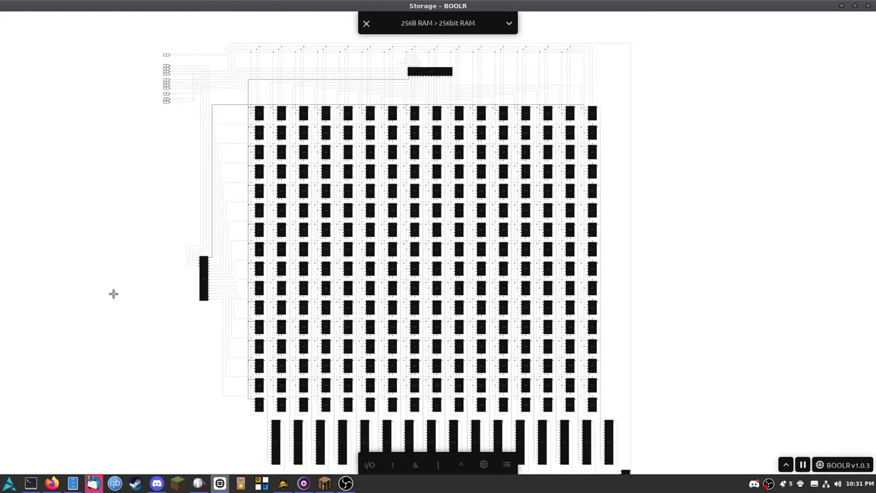
{"action": "scroll", "coordinate": [174, 295], "scroll_direction": "up", "scroll_amount": 3}
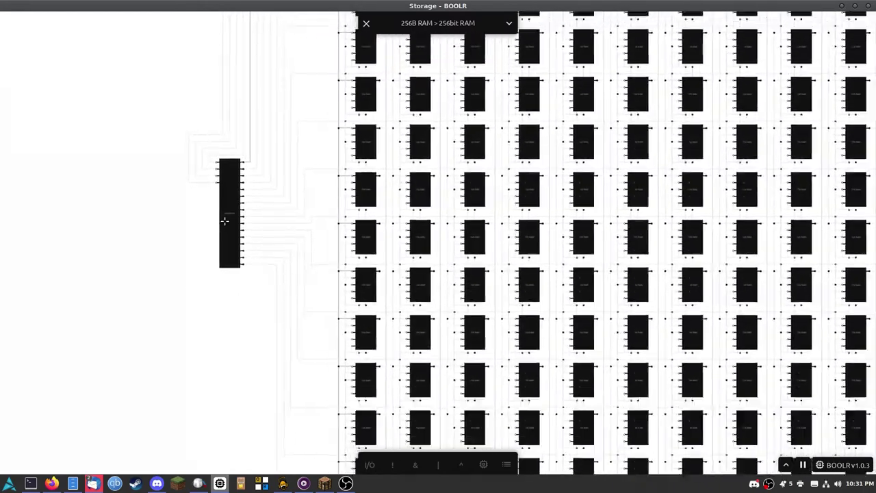
{"action": "scroll", "coordinate": [211, 274], "scroll_direction": "down", "scroll_amount": 2}
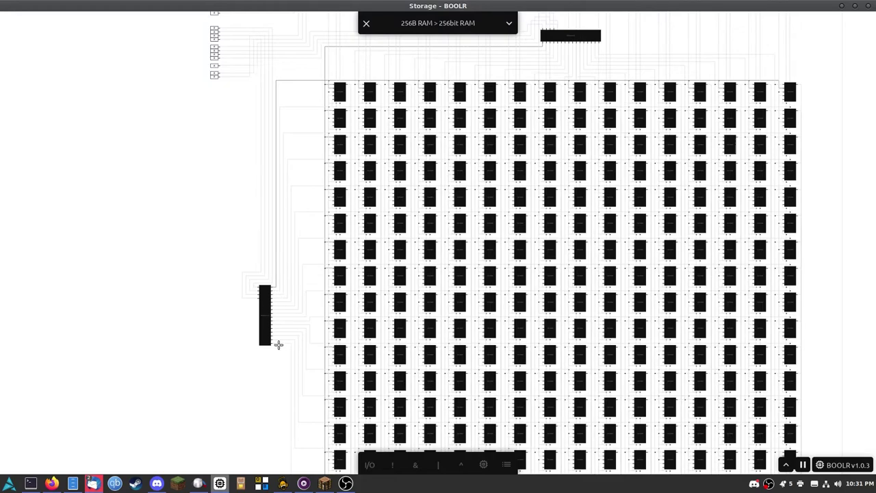
{"action": "scroll", "coordinate": [248, 340], "scroll_direction": "up", "scroll_amount": 3}
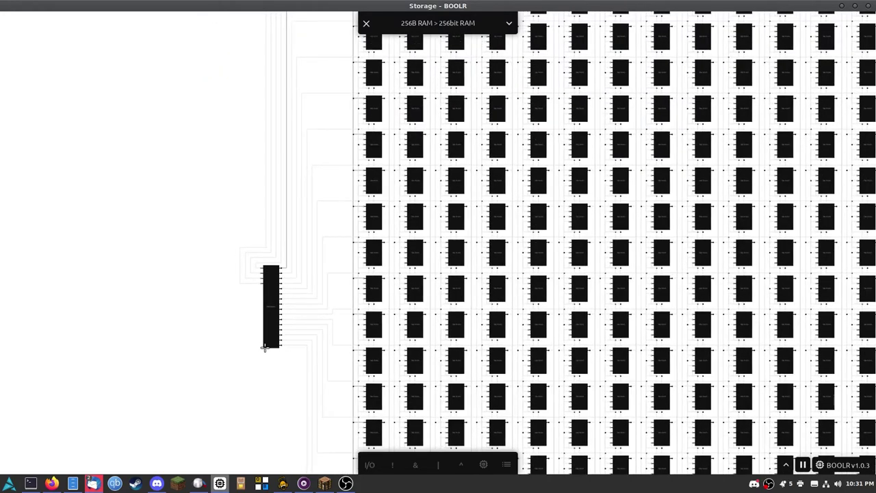
{"action": "right_click", "coordinate": [272, 278]}
{"action": "left_click", "coordinate": [304, 321]}
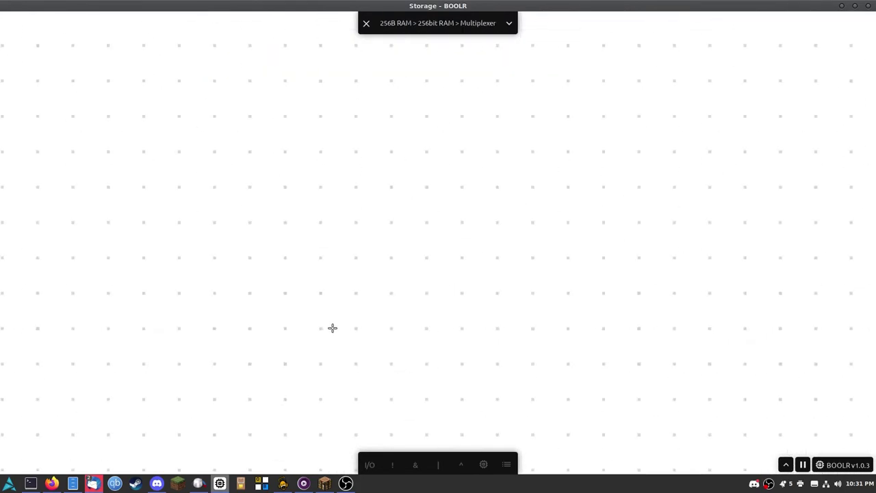
{"action": "scroll", "coordinate": [328, 259], "scroll_direction": "up", "scroll_amount": 3}
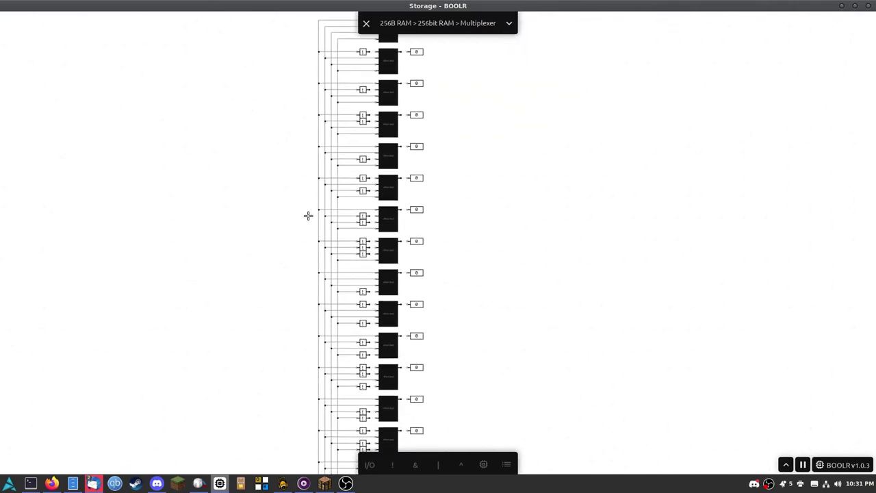
{"action": "scroll", "coordinate": [353, 119], "scroll_direction": "up", "scroll_amount": 3}
{"action": "scroll", "coordinate": [353, 120], "scroll_direction": "down", "scroll_amount": 5}
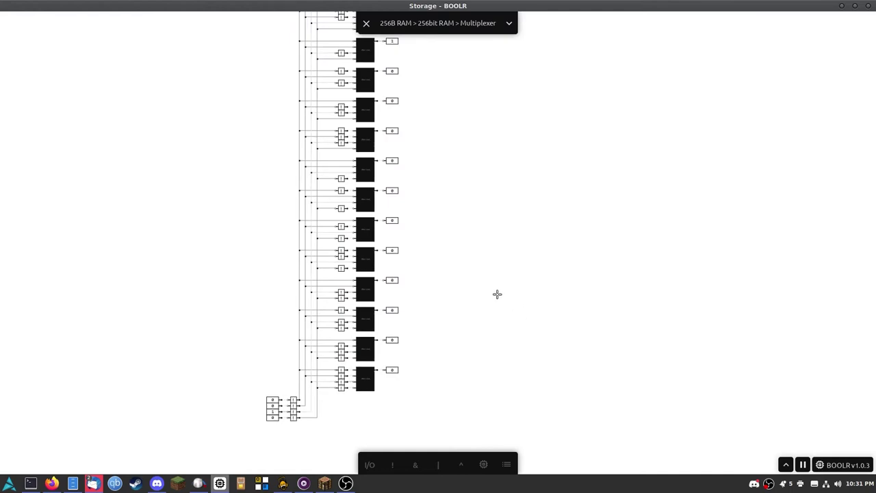
{"action": "key", "text": "Up"}
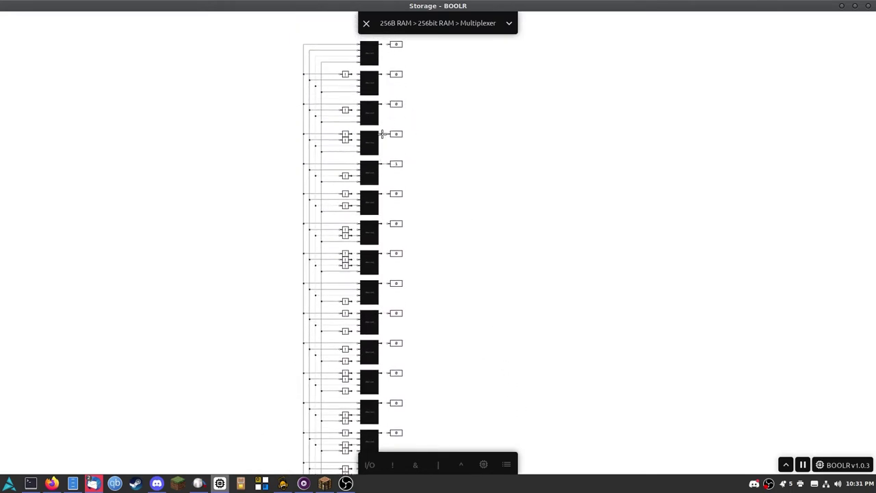
{"action": "key", "text": "Escape"}
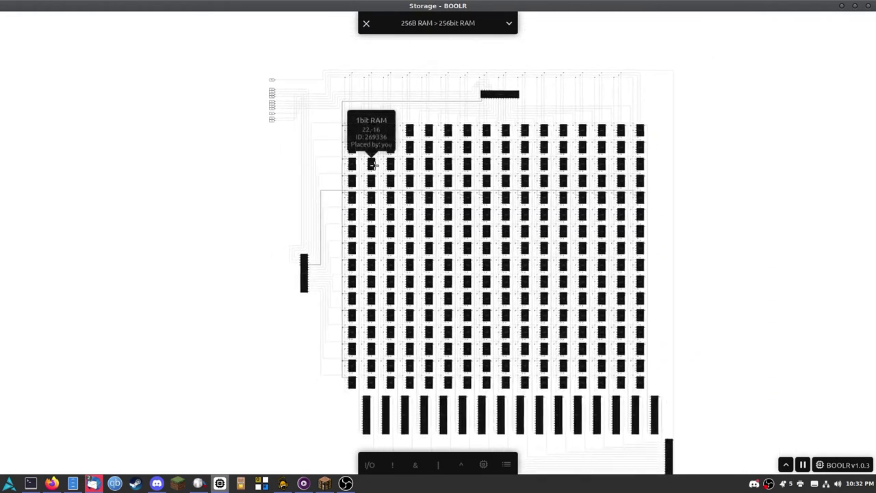
{"action": "scroll", "coordinate": [384, 406], "scroll_direction": "up", "scroll_amount": 5}
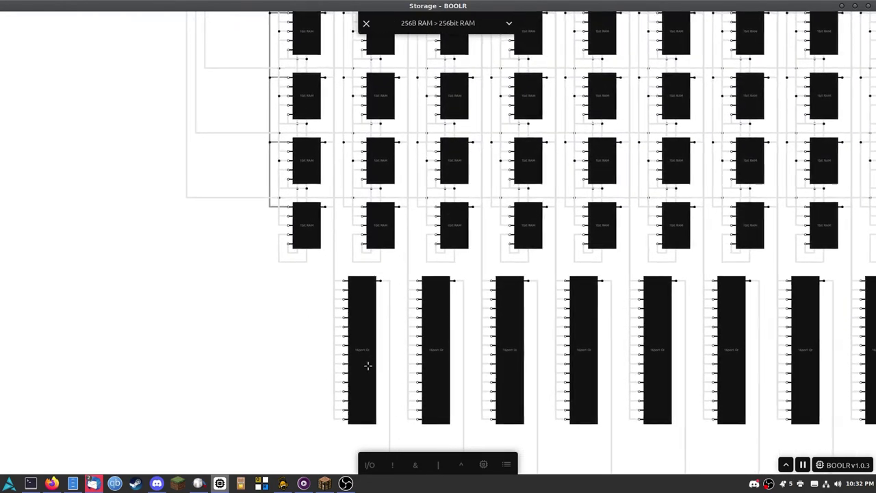
{"action": "scroll", "coordinate": [368, 360], "scroll_direction": "up", "scroll_amount": 2}
Step: Open the 16port Or to inspect its OR-gate tree, then exit back to 256B RAM
{"action": "right_click", "coordinate": [364, 338]}
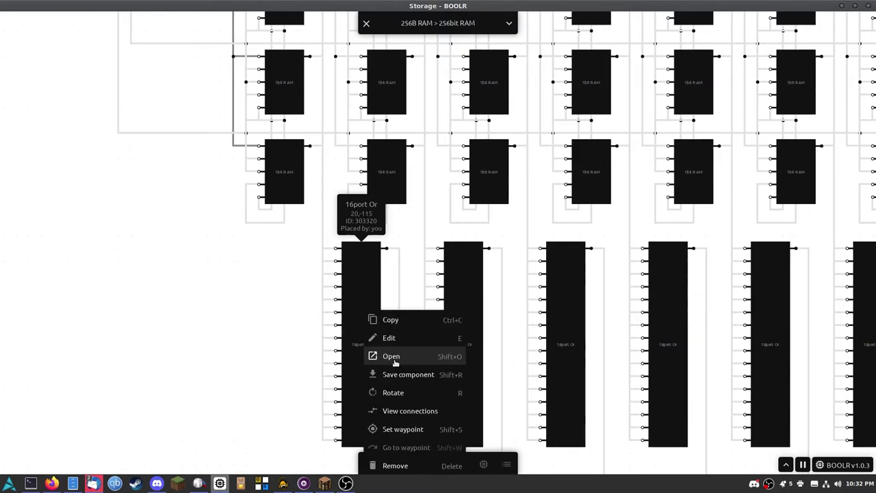
{"action": "left_click", "coordinate": [394, 356]}
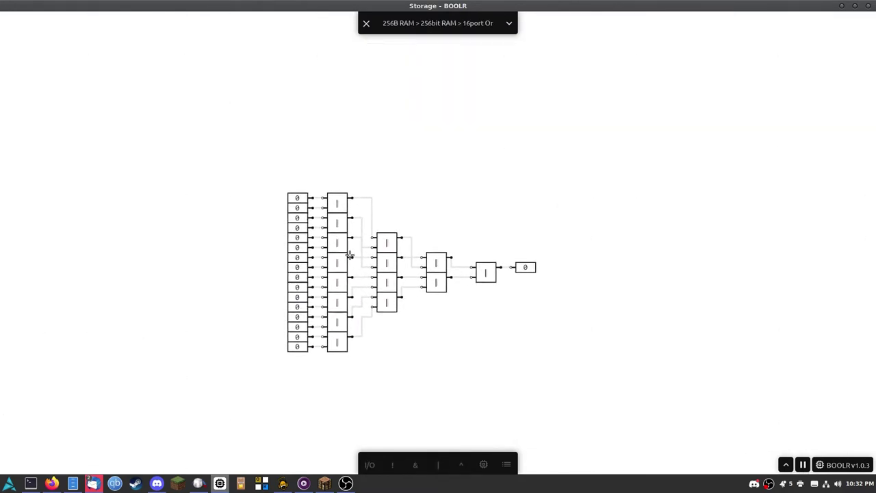
{"action": "left_click", "coordinate": [367, 23]}
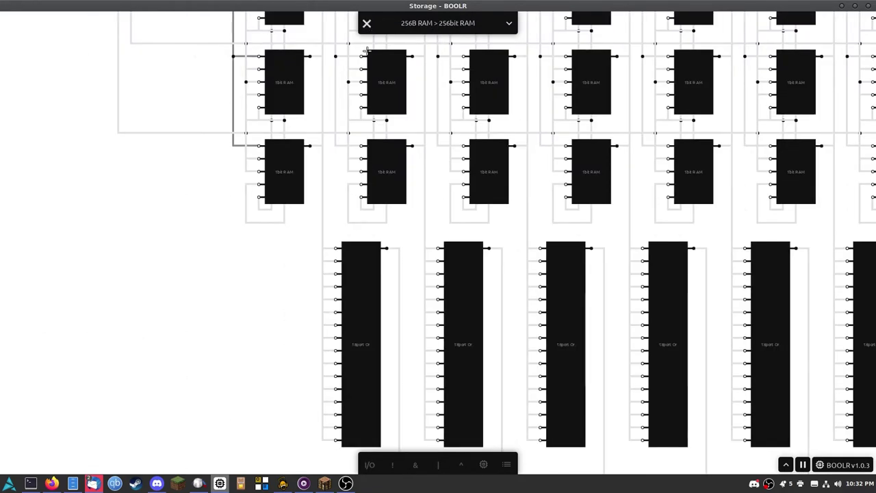
{"action": "scroll", "coordinate": [388, 301], "scroll_direction": "down", "scroll_amount": 4}
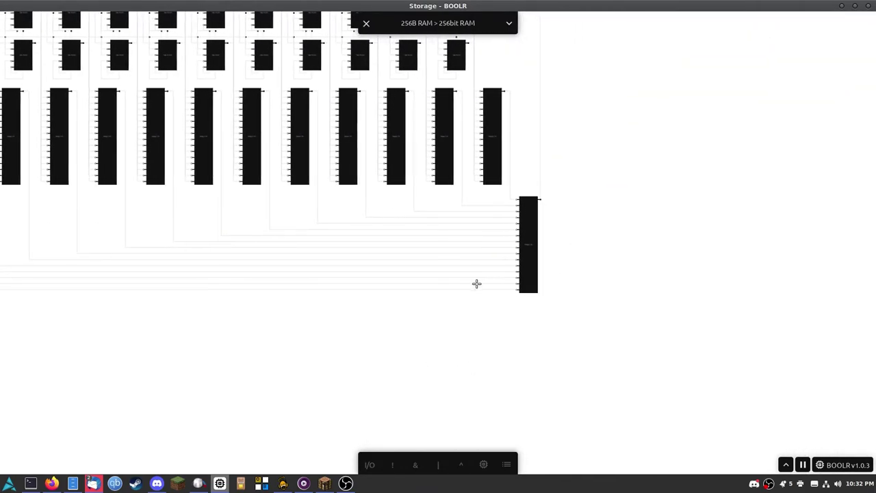
{"action": "scroll", "coordinate": [481, 282], "scroll_direction": "down", "scroll_amount": 5}
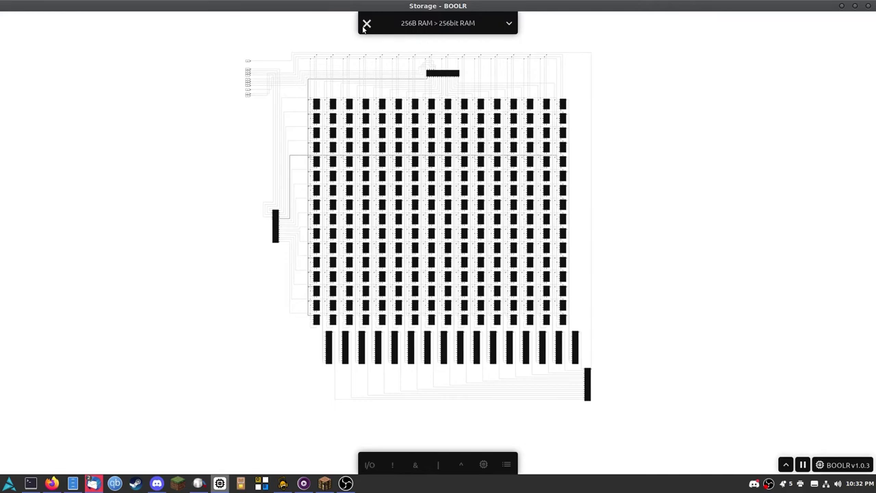
{"action": "left_click", "coordinate": [365, 24]}
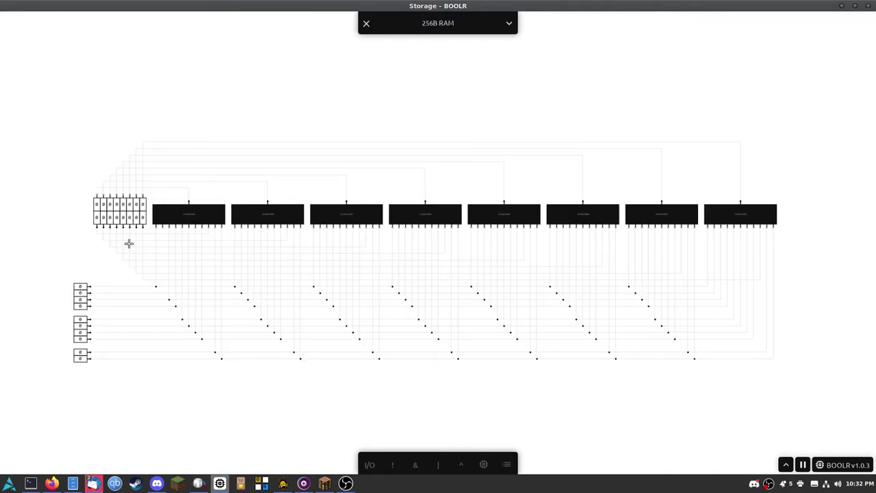
Step: Set the 256B RAM address inputs to 0101 1010
{"action": "scroll", "coordinate": [32, 303], "scroll_direction": "up", "scroll_amount": 6}
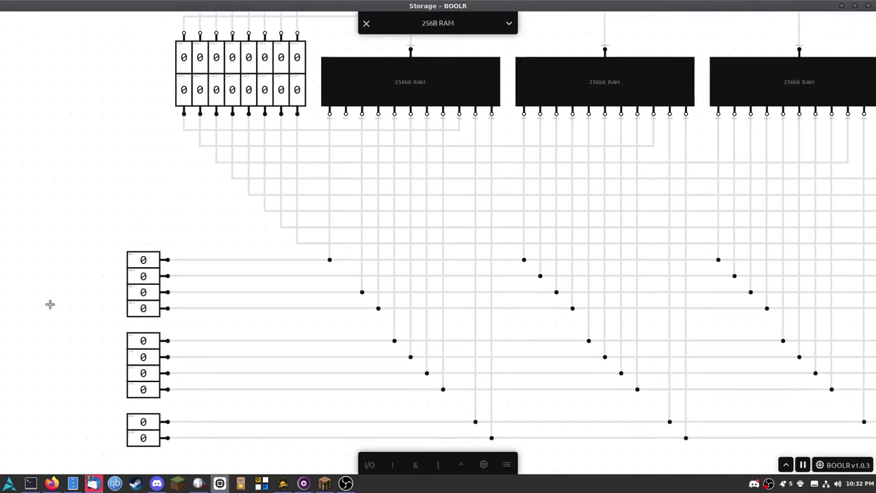
{"action": "scroll", "coordinate": [50, 304], "scroll_direction": "down", "scroll_amount": 5}
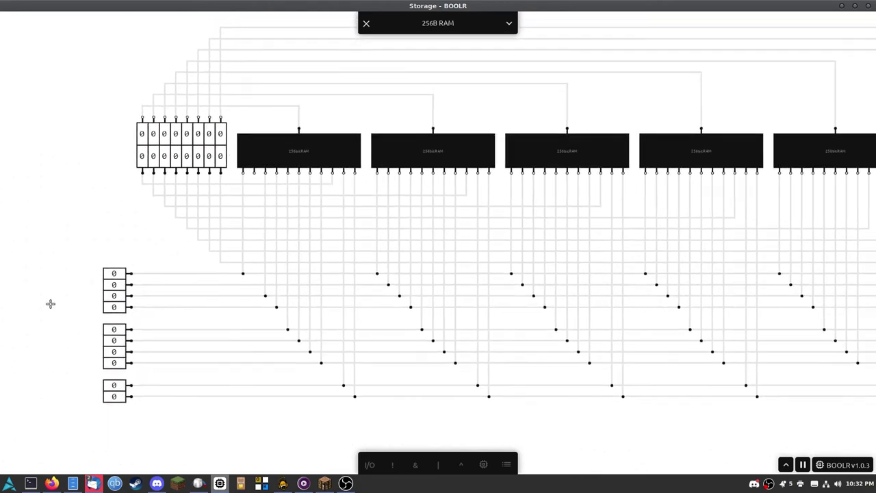
{"action": "scroll", "coordinate": [198, 243], "scroll_direction": "up", "scroll_amount": 5}
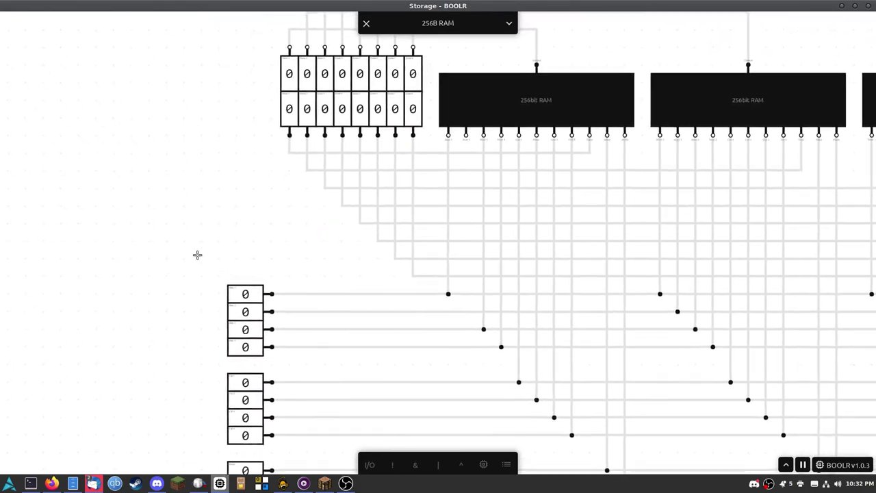
{"action": "scroll", "coordinate": [154, 248], "scroll_direction": "down", "scroll_amount": 1}
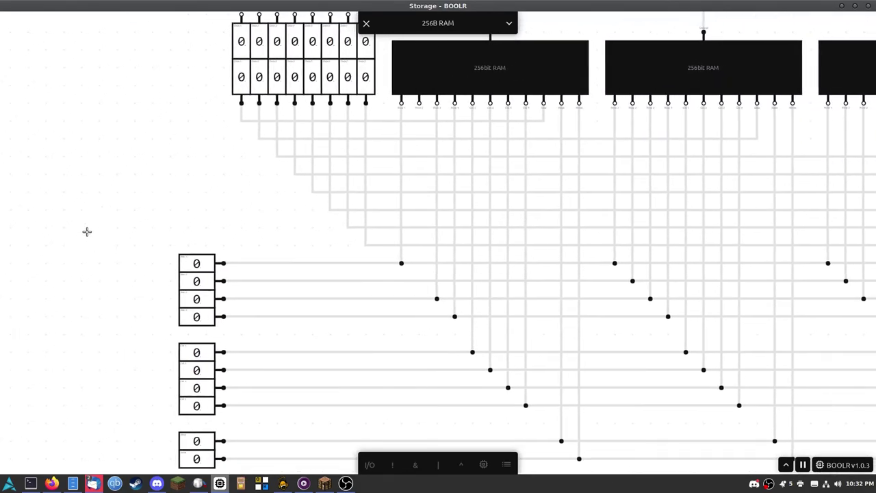
{"action": "scroll", "coordinate": [193, 358], "scroll_direction": "up", "scroll_amount": 3}
{"action": "scroll", "coordinate": [193, 358], "scroll_direction": "down", "scroll_amount": 2}
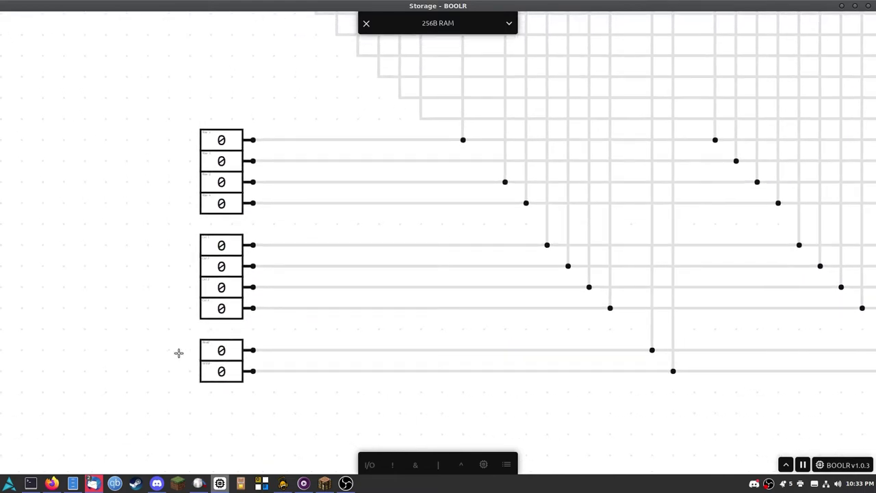
{"action": "scroll", "coordinate": [178, 353], "scroll_direction": "down", "scroll_amount": 2}
{"action": "left_click", "coordinate": [215, 206]}
{"action": "left_click", "coordinate": [213, 238]}
{"action": "left_click", "coordinate": [215, 271]}
{"action": "left_click", "coordinate": [212, 303]}
Step: Switch both the Read and Write control inputs to 1
{"action": "scroll", "coordinate": [171, 299], "scroll_direction": "up", "scroll_amount": 1}
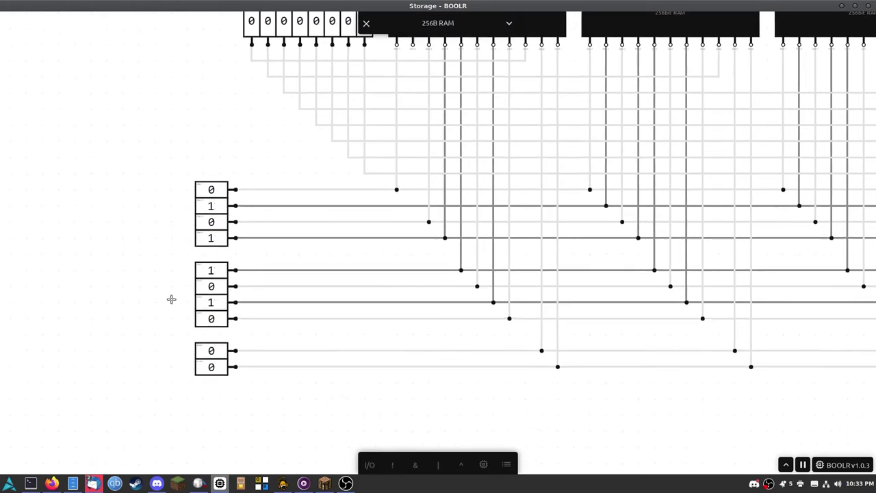
{"action": "left_click", "coordinate": [215, 357]}
{"action": "scroll", "coordinate": [196, 99], "scroll_direction": "down", "scroll_amount": 2}
{"action": "scroll", "coordinate": [196, 99], "scroll_direction": "up", "scroll_amount": 2}
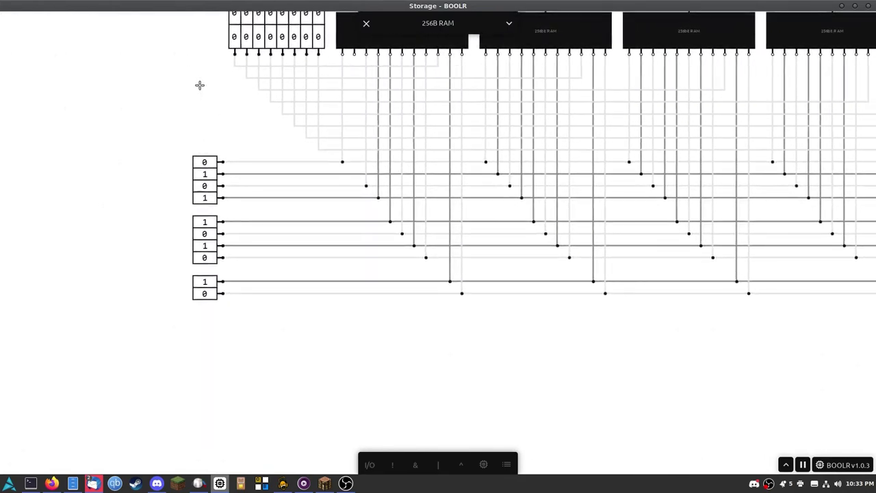
{"action": "left_click", "coordinate": [229, 356]}
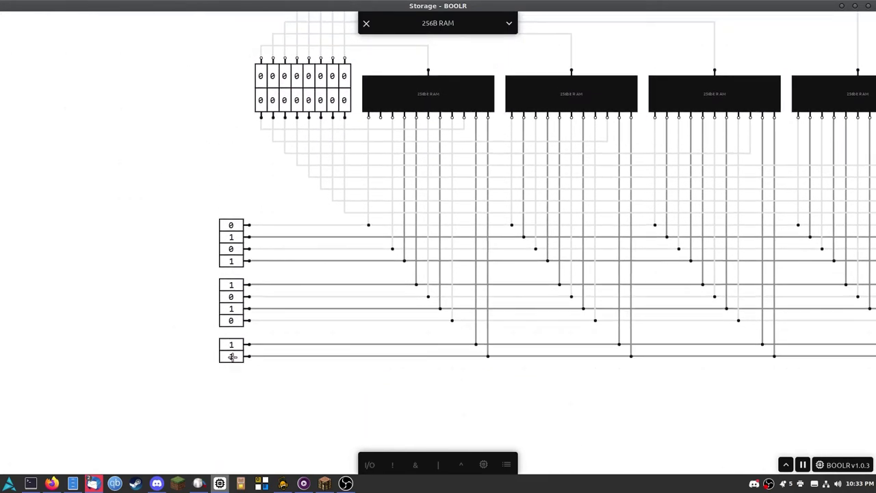
{"action": "scroll", "coordinate": [252, 121], "scroll_direction": "up", "scroll_amount": 2}
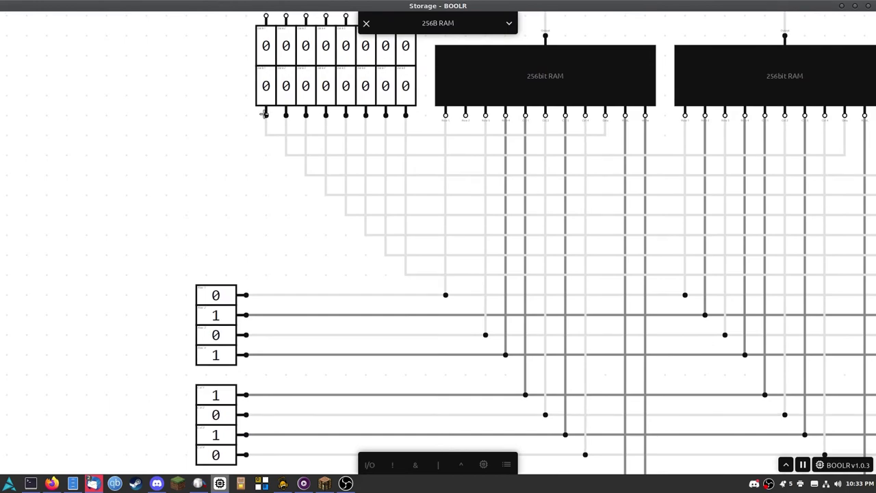
Step: Set all eight data bits to 1, storing 11111111 at address 0101 1010
{"action": "left_click", "coordinate": [266, 86]}
{"action": "left_click", "coordinate": [286, 86]}
{"action": "left_click", "coordinate": [306, 86]}
{"action": "left_click", "coordinate": [325, 86]}
{"action": "left_click", "coordinate": [345, 86]}
{"action": "left_click", "coordinate": [366, 87]}
{"action": "left_click", "coordinate": [385, 87]}
{"action": "left_click", "coordinate": [406, 86]}
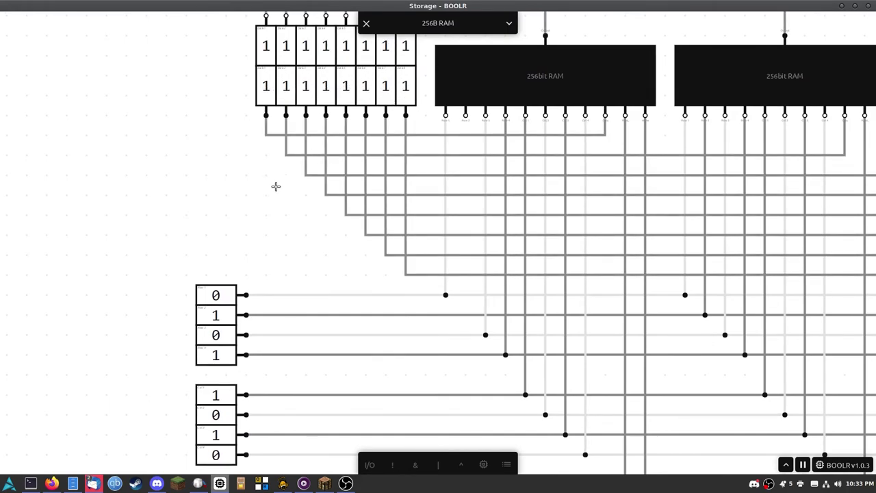
{"action": "scroll", "coordinate": [184, 186], "scroll_direction": "down", "scroll_amount": 1}
Step: Turn off Read and Write and change the address to 1000 0000
{"action": "left_click", "coordinate": [210, 456]}
{"action": "left_click", "coordinate": [210, 440]}
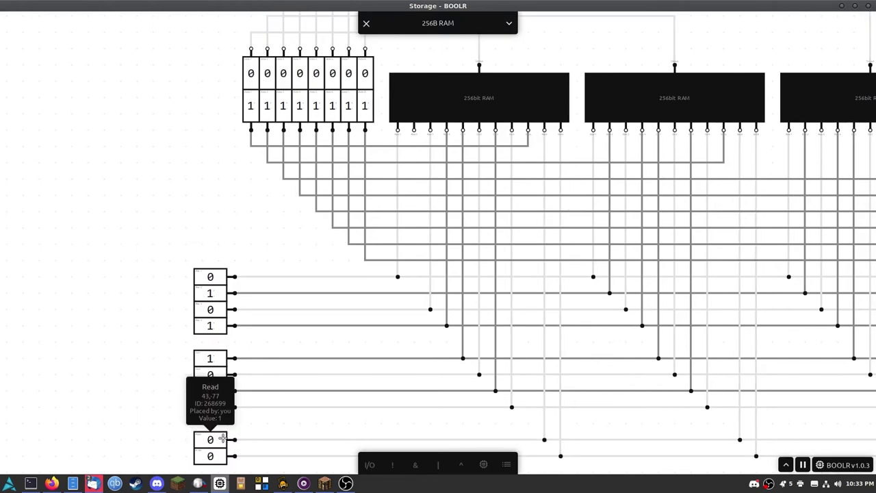
{"action": "left_click", "coordinate": [213, 391]}
{"action": "left_click", "coordinate": [215, 359]}
{"action": "left_click", "coordinate": [209, 326]}
{"action": "left_click", "coordinate": [209, 293]}
{"action": "left_click", "coordinate": [212, 275]}
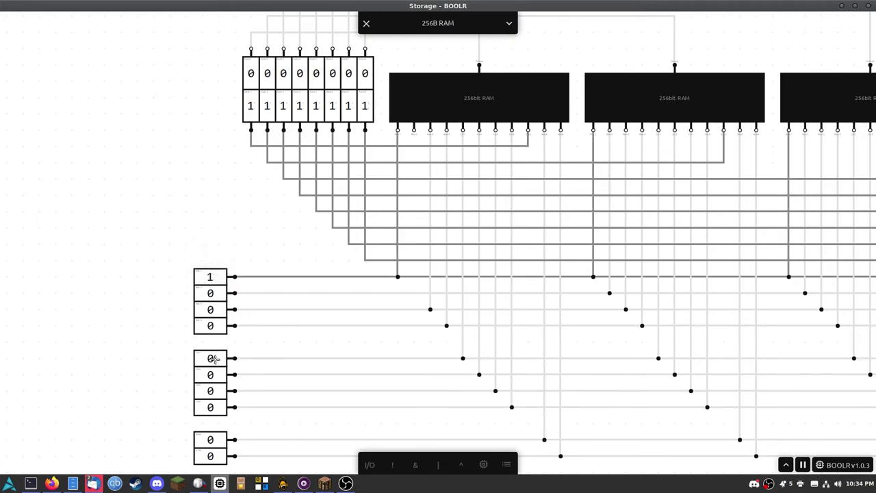
Step: Store 01101101 at address 1000 0000 by clearing the seventh data bit with Write on
{"action": "left_click", "coordinate": [210, 439]}
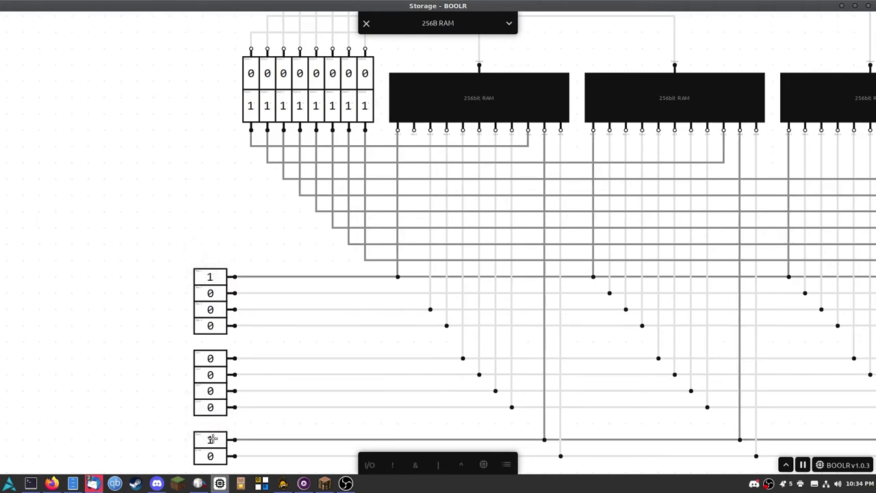
{"action": "left_click", "coordinate": [211, 456]}
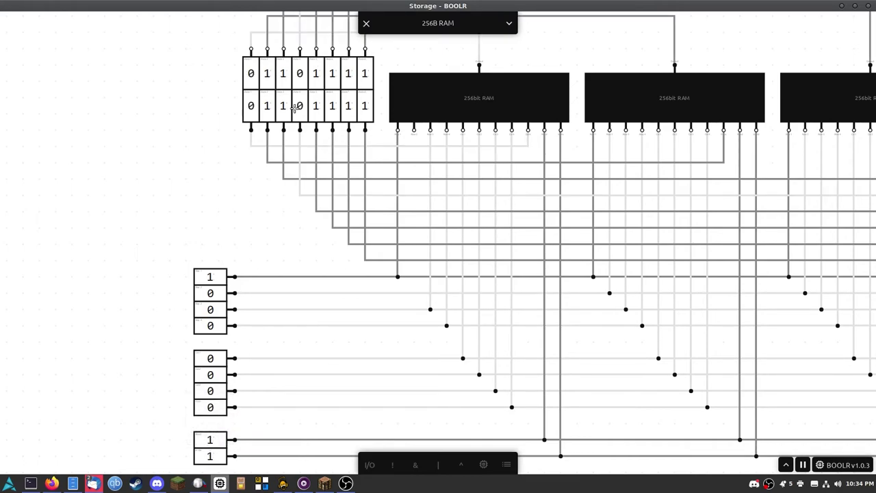
{"action": "left_click", "coordinate": [348, 107]}
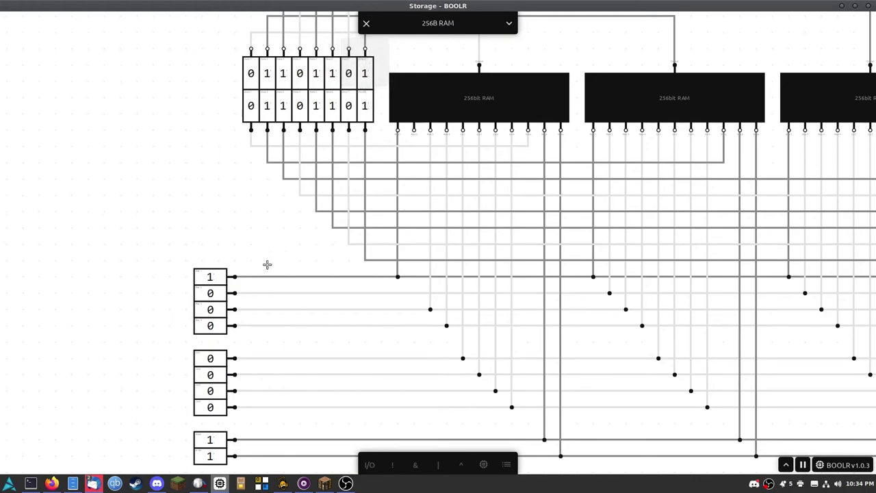
{"action": "left_click", "coordinate": [210, 455]}
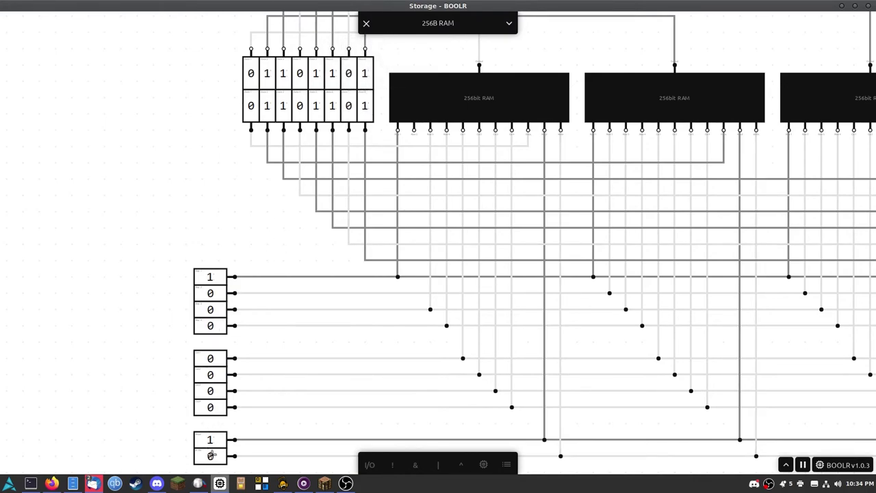
Step: Switch the address back to 0101 1010 to read its stored byte
{"action": "left_click", "coordinate": [212, 277]}
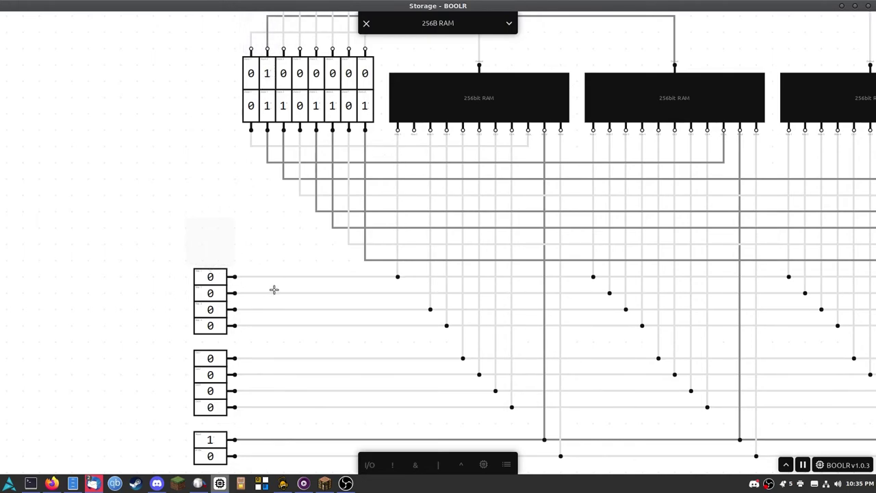
{"action": "left_click", "coordinate": [211, 293]}
{"action": "left_click", "coordinate": [211, 326]}
{"action": "left_click", "coordinate": [211, 358]}
{"action": "left_click", "coordinate": [214, 392]}
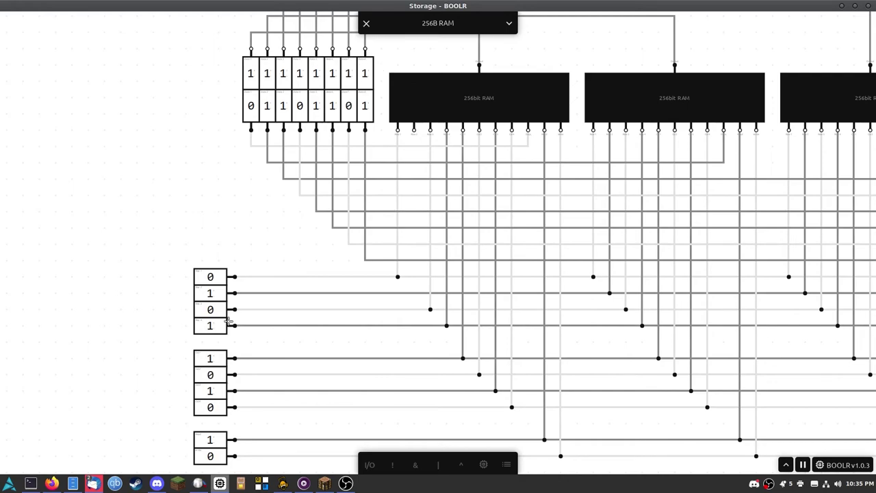
Step: Set the address to 1000 0000 to read back 01101101, then turn Read off
{"action": "left_click", "coordinate": [211, 391]}
{"action": "left_click", "coordinate": [213, 358]}
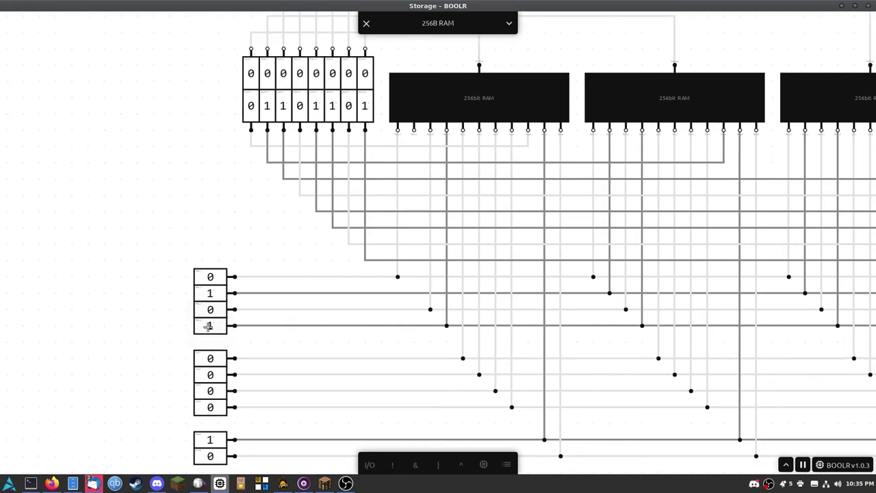
{"action": "left_click", "coordinate": [212, 326]}
{"action": "left_click", "coordinate": [211, 293]}
{"action": "left_click", "coordinate": [211, 276]}
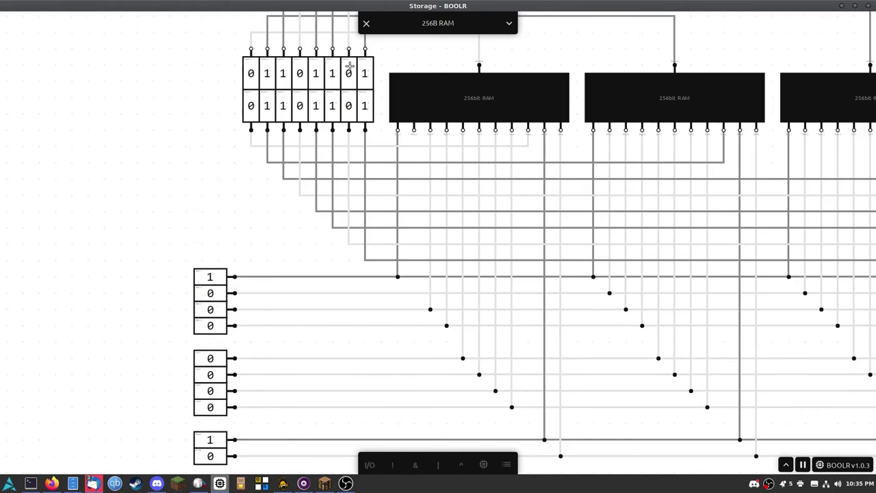
{"action": "left_click", "coordinate": [209, 440]}
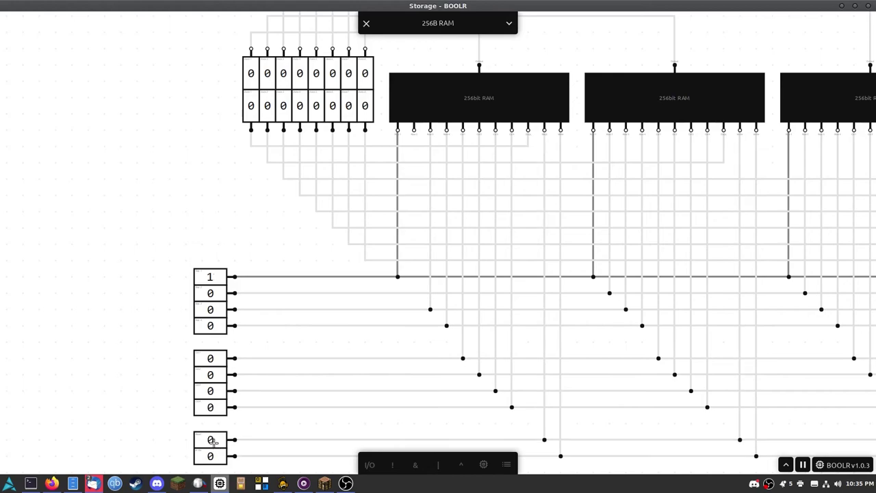
{"action": "scroll", "coordinate": [299, 199], "scroll_direction": "down", "scroll_amount": 1}
{"action": "scroll", "coordinate": [300, 199], "scroll_direction": "down", "scroll_amount": 3}
{"action": "scroll", "coordinate": [544, 239], "scroll_direction": "up", "scroll_amount": 2}
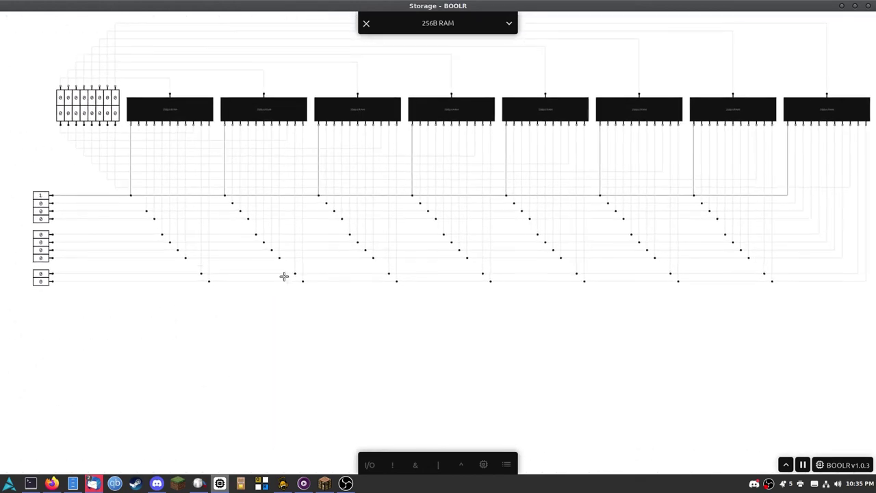
{"action": "left_click_drag", "start_coordinate": [322, 341], "coordinate": [356, 366]}
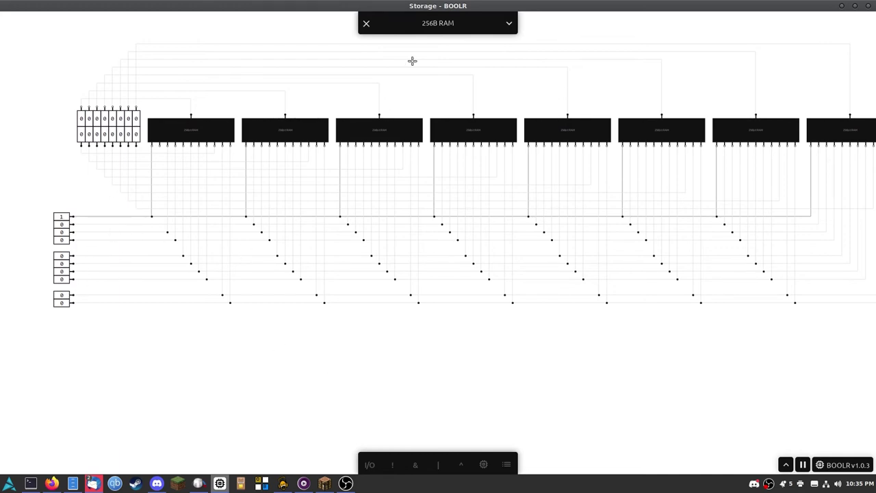
{"action": "left_click", "coordinate": [365, 25]}
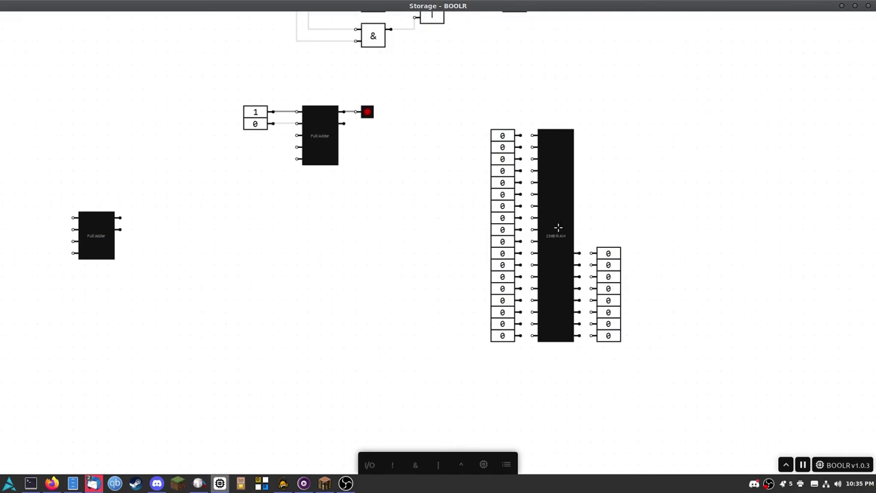
{"action": "scroll", "coordinate": [632, 256], "scroll_direction": "up", "scroll_amount": 3}
{"action": "scroll", "coordinate": [470, 180], "scroll_direction": "down", "scroll_amount": 2}
{"action": "right_click", "coordinate": [470, 180]}
{"action": "left_click", "coordinate": [503, 224]}
{"action": "scroll", "coordinate": [380, 107], "scroll_direction": "down", "scroll_amount": 2}
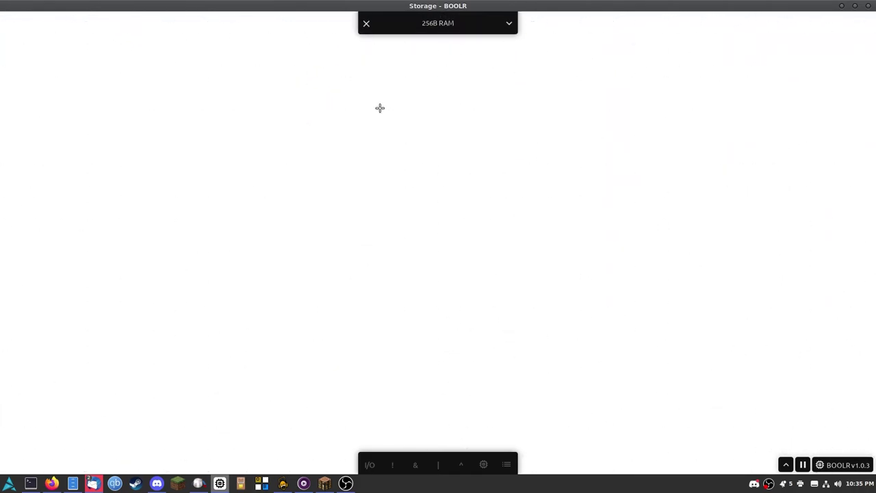
{"action": "scroll", "coordinate": [449, 177], "scroll_direction": "up", "scroll_amount": 2}
Step: Open the first 256bit RAM block to view its 1bit RAM grid, then Escape to the top level
{"action": "right_click", "coordinate": [447, 178]}
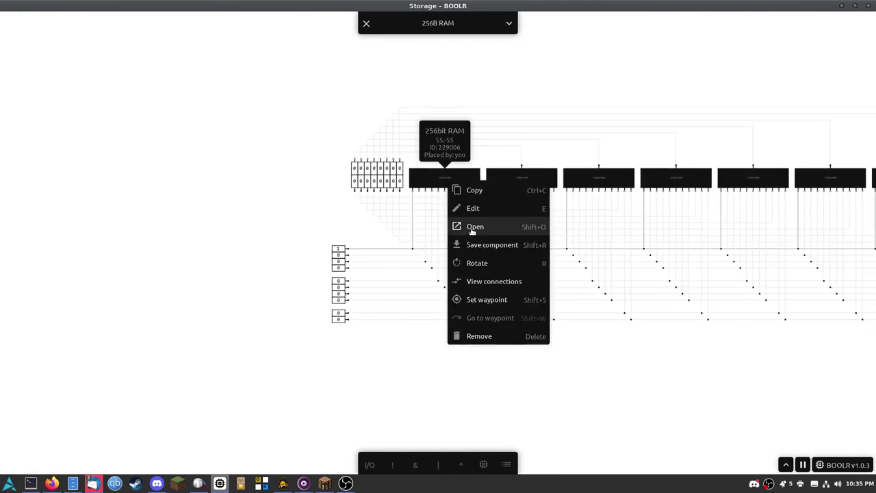
{"action": "left_click", "coordinate": [470, 227]}
{"action": "scroll", "coordinate": [527, 208], "scroll_direction": "down", "scroll_amount": 6}
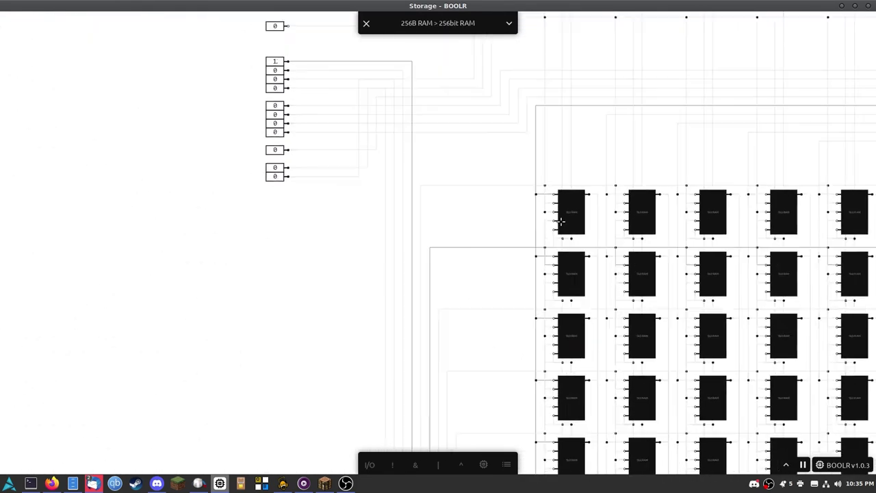
{"action": "left_click_drag", "start_coordinate": [425, 278], "coordinate": [240, 166]}
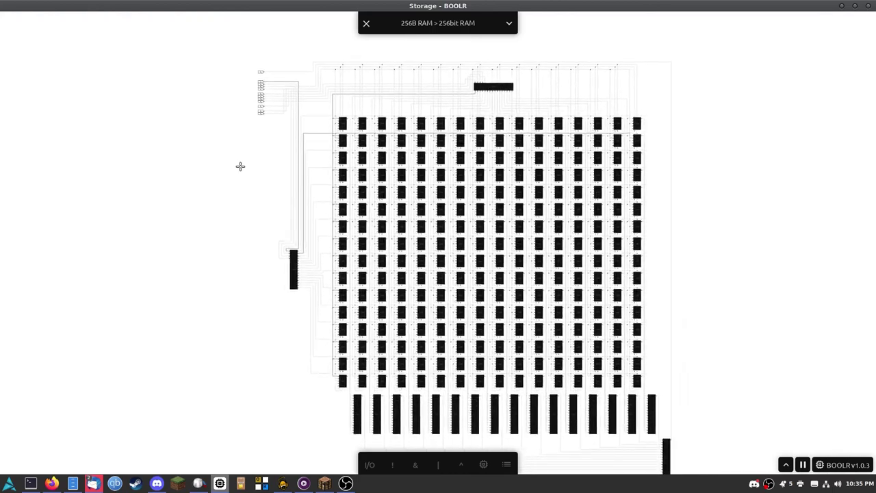
{"action": "scroll", "coordinate": [280, 206], "scroll_direction": "up", "scroll_amount": 1}
{"action": "scroll", "coordinate": [356, 256], "scroll_direction": "up", "scroll_amount": 6}
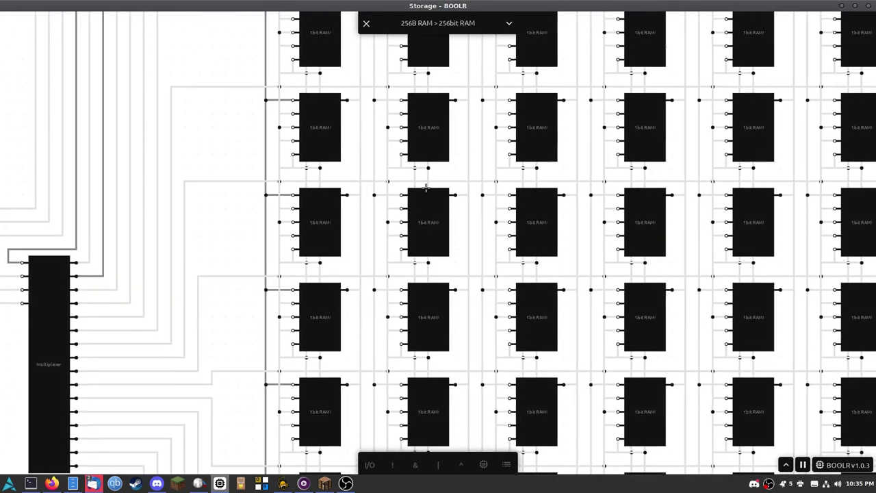
{"action": "scroll", "coordinate": [398, 236], "scroll_direction": "down", "scroll_amount": 7}
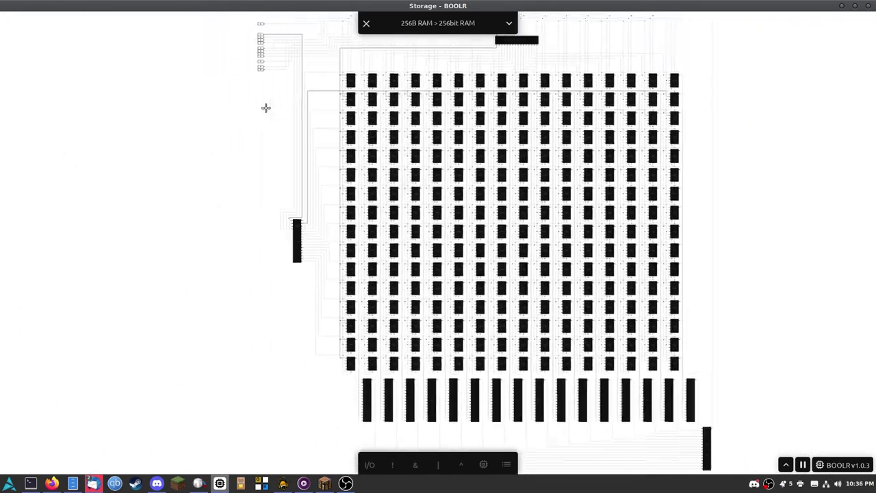
{"action": "key", "text": "Escape"}
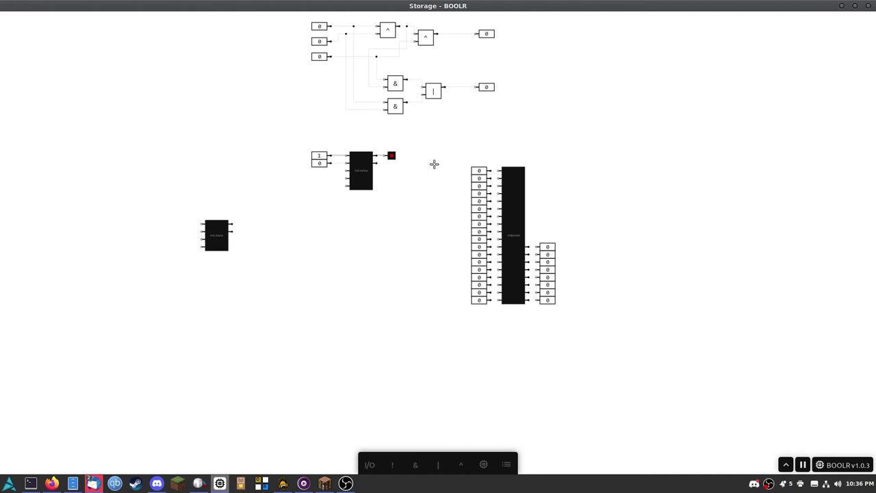